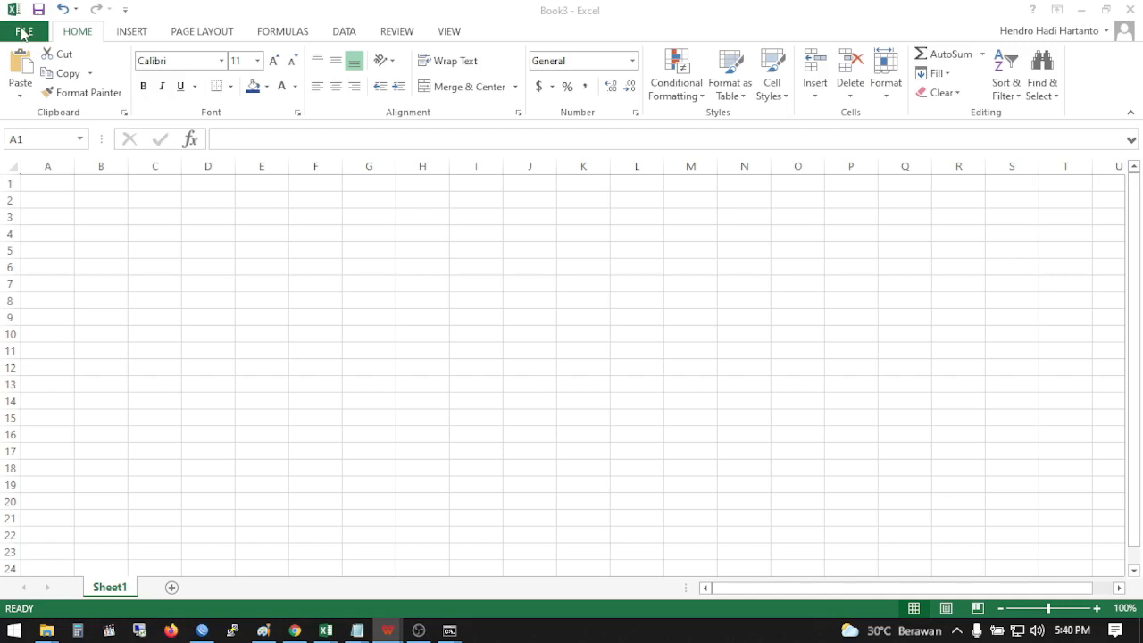
pyautogui.click(24, 33)
pyautogui.click(24, 33)
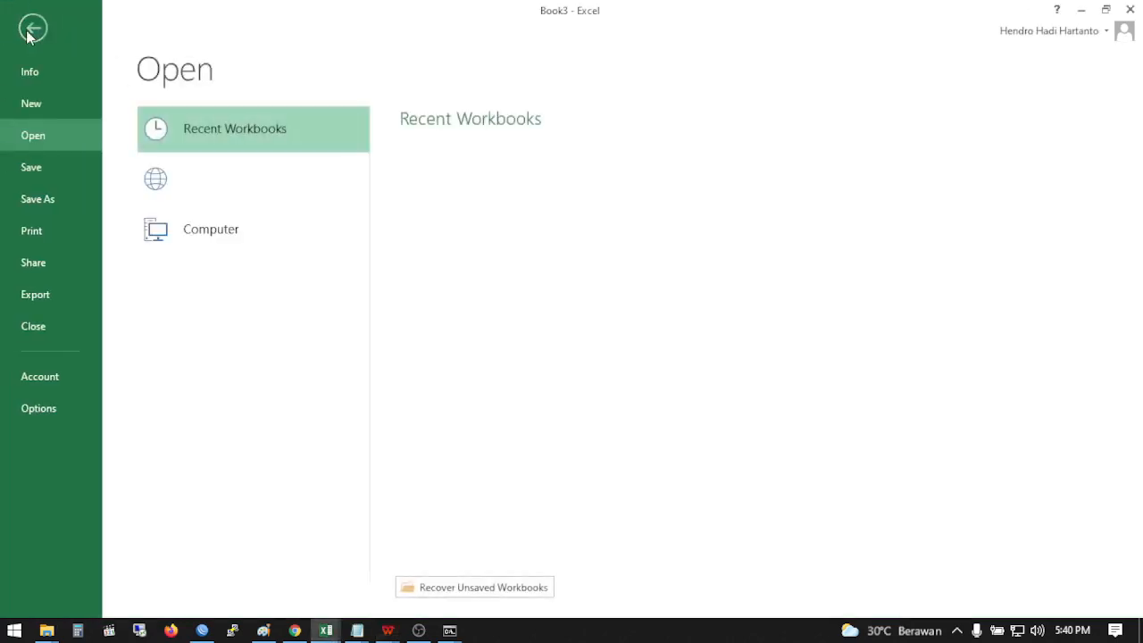
pyautogui.click(52, 108)
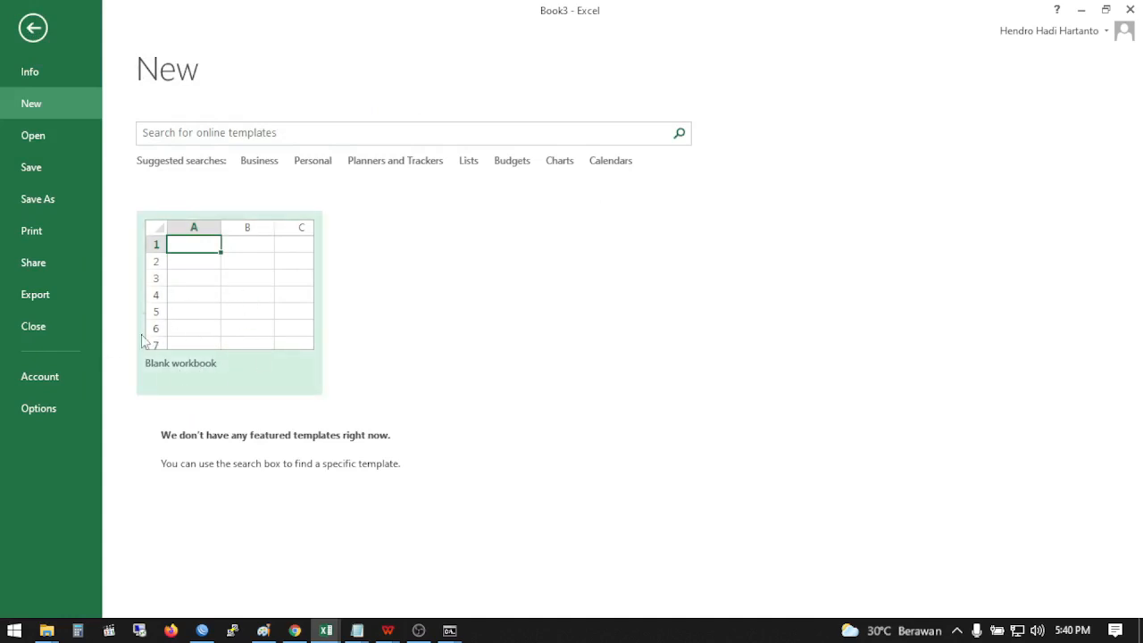
pyautogui.click(32, 30)
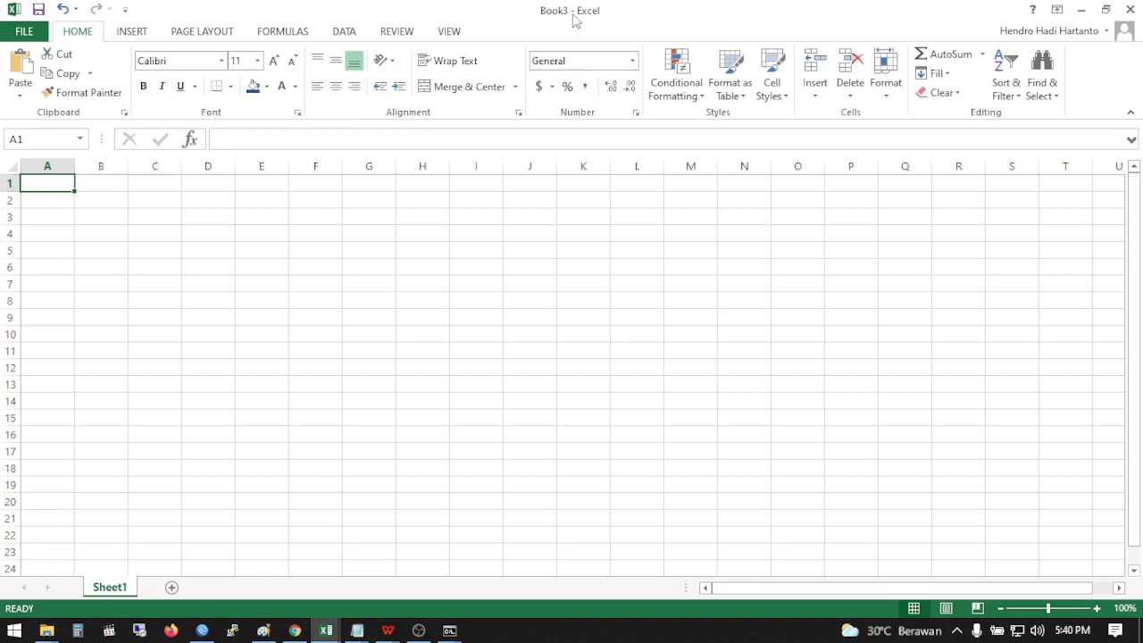
# Save the workbook as Testing in Excel Workbook format in the folder GGL\2022\Slideshow\Excel on drive D
pyautogui.click(24, 32)
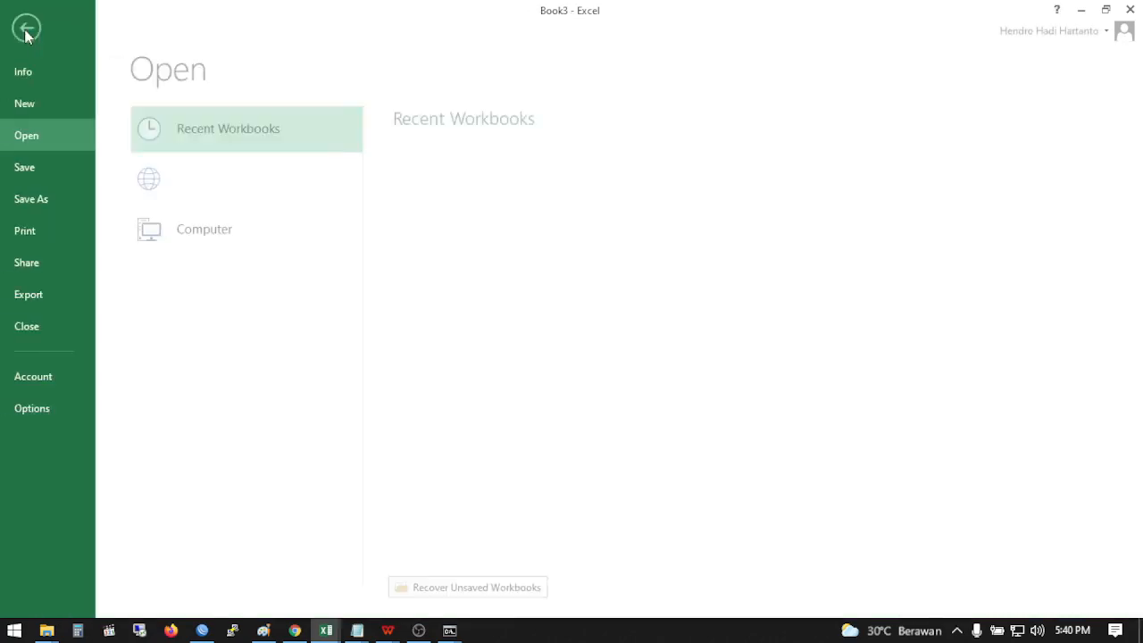
pyautogui.click(63, 200)
pyautogui.click(439, 343)
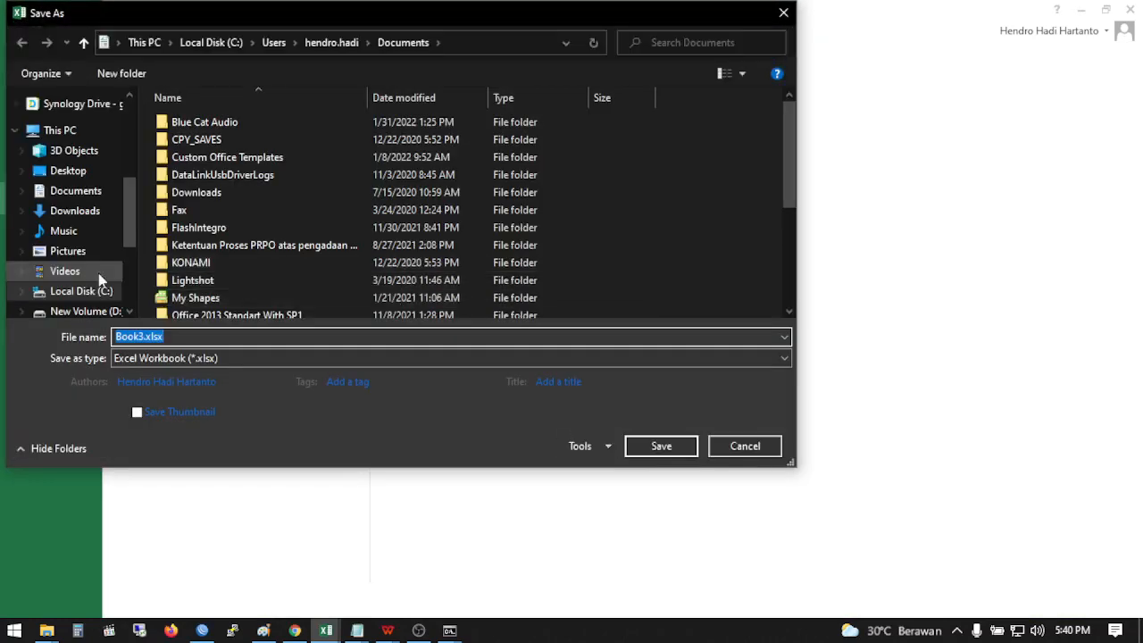
pyautogui.scroll(-2, 114, 241)
pyautogui.click(116, 239)
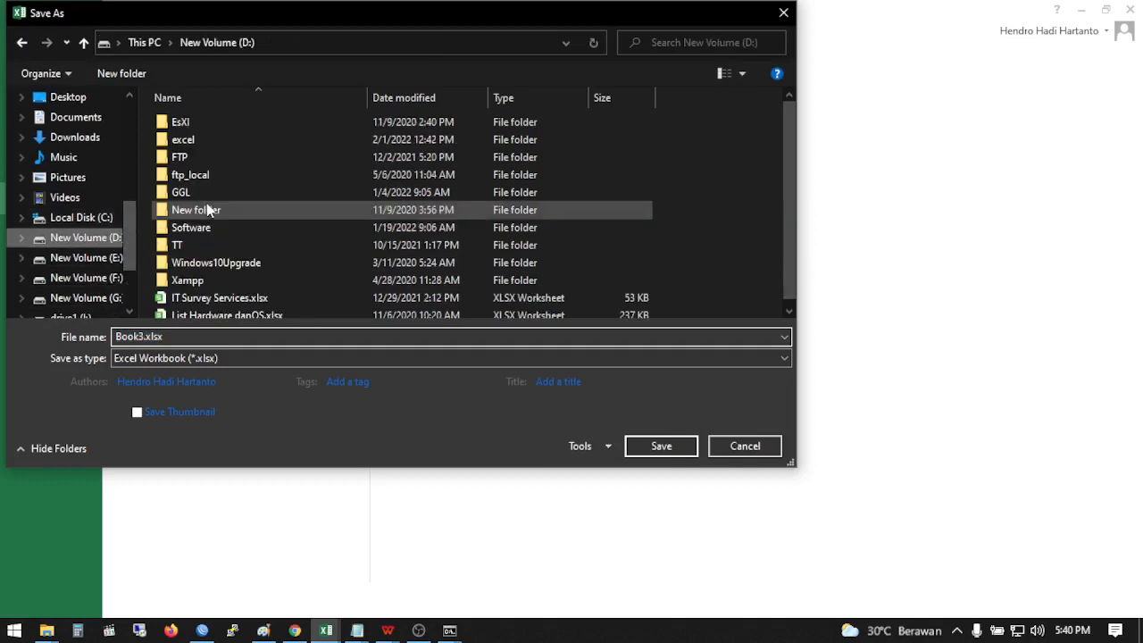
pyautogui.doubleClick(201, 190)
pyautogui.doubleClick(193, 192)
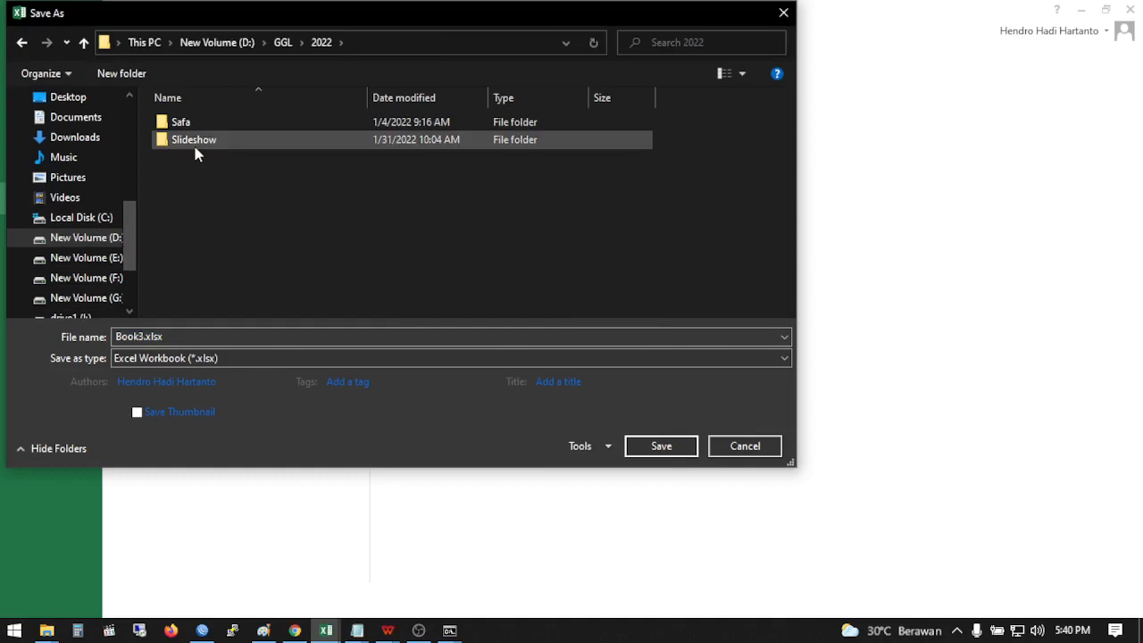
pyautogui.doubleClick(195, 145)
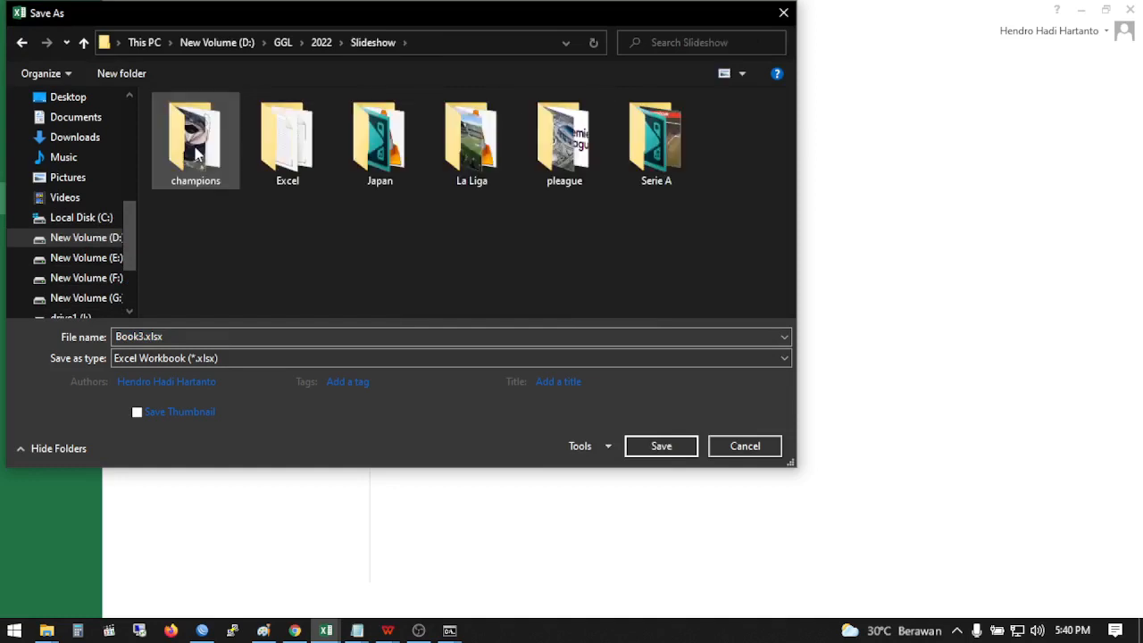
pyautogui.doubleClick(326, 162)
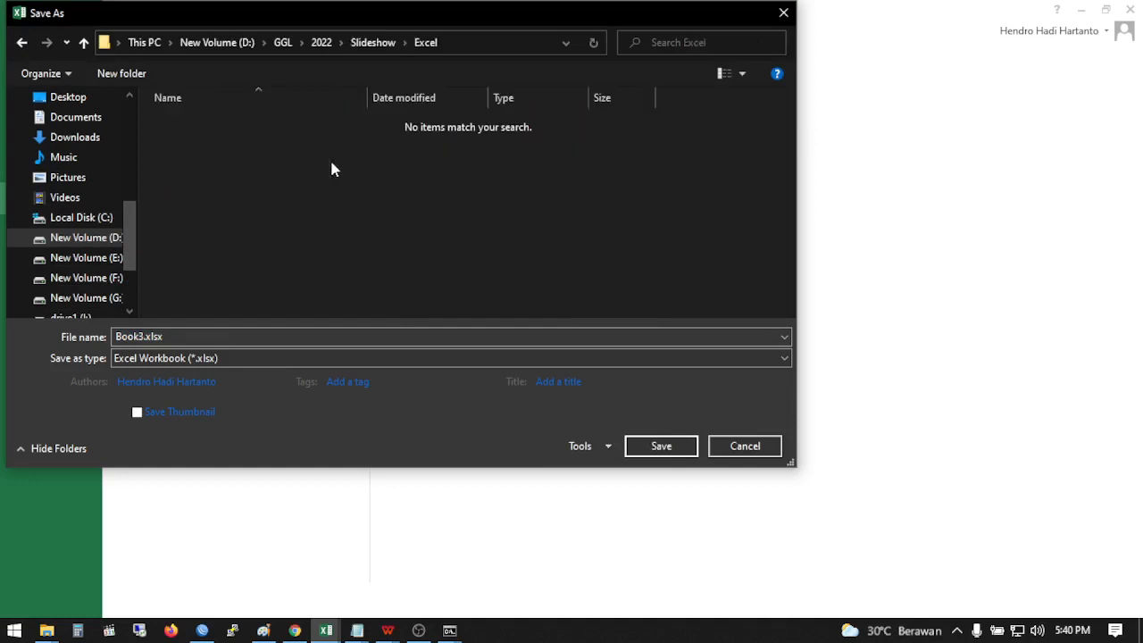
pyautogui.click(205, 337)
pyautogui.write('Testing')
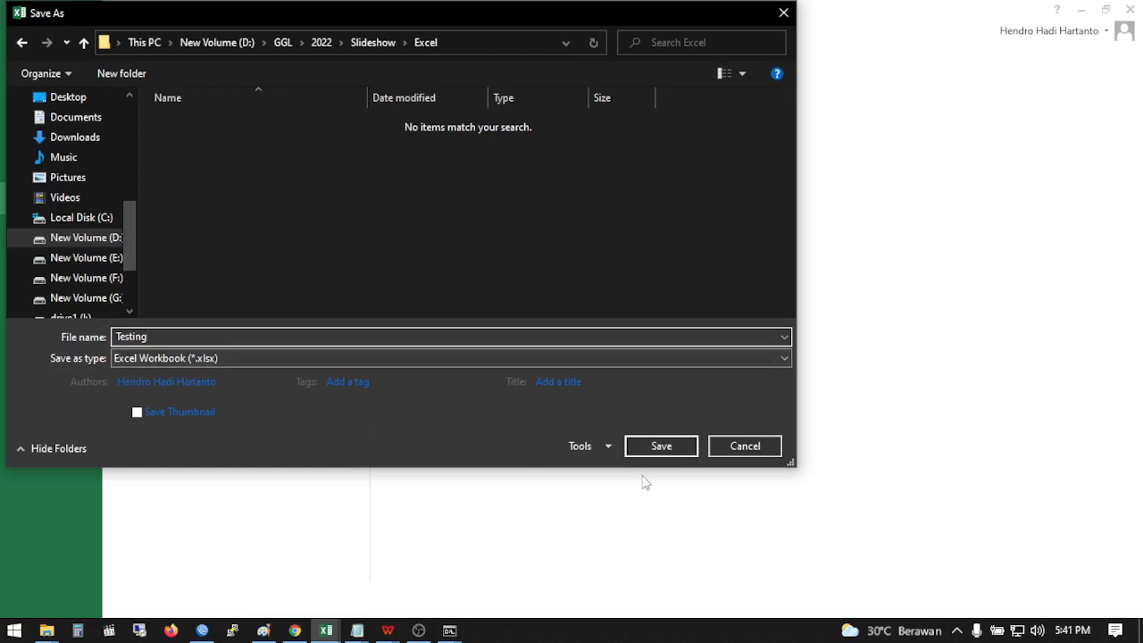
pyautogui.click(656, 451)
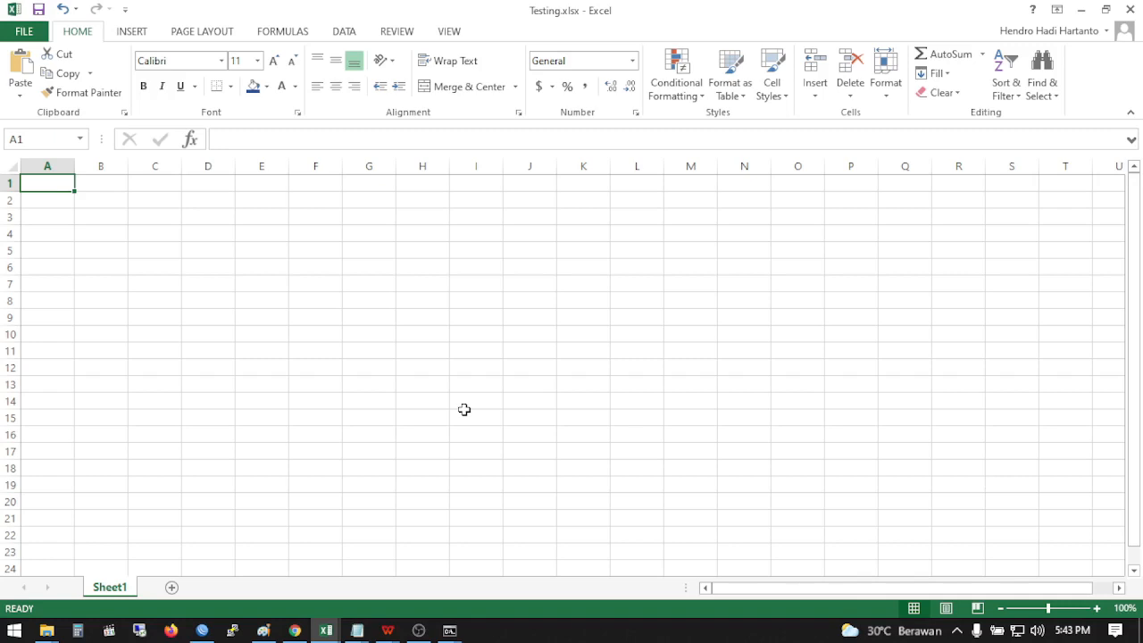
# Add two new worksheets after Sheet1
pyautogui.click(170, 589)
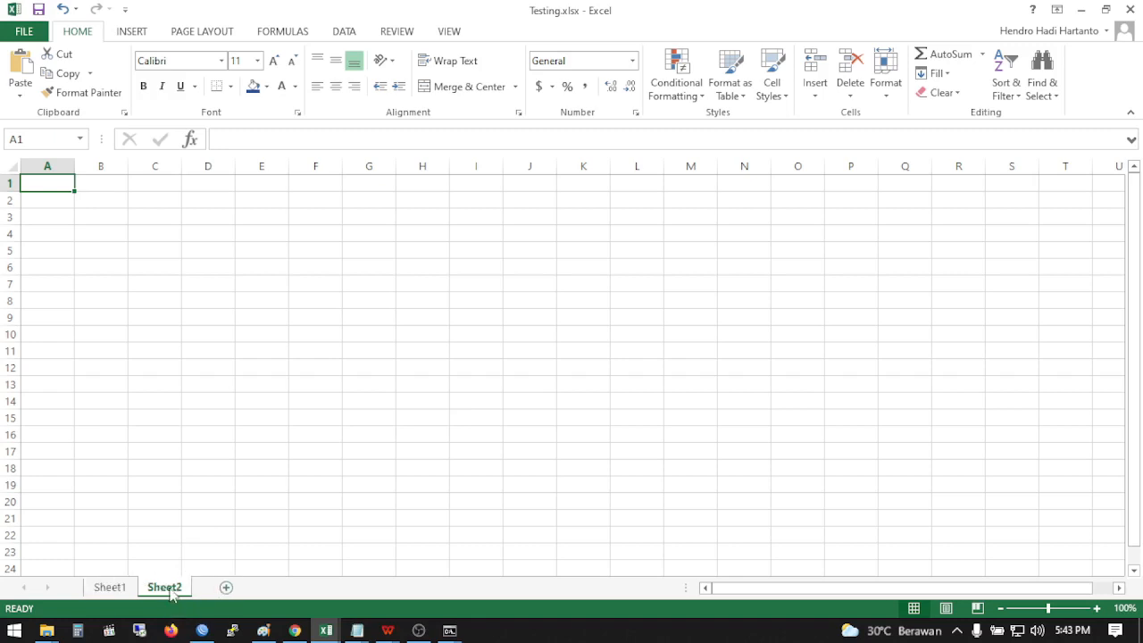
pyautogui.click(226, 589)
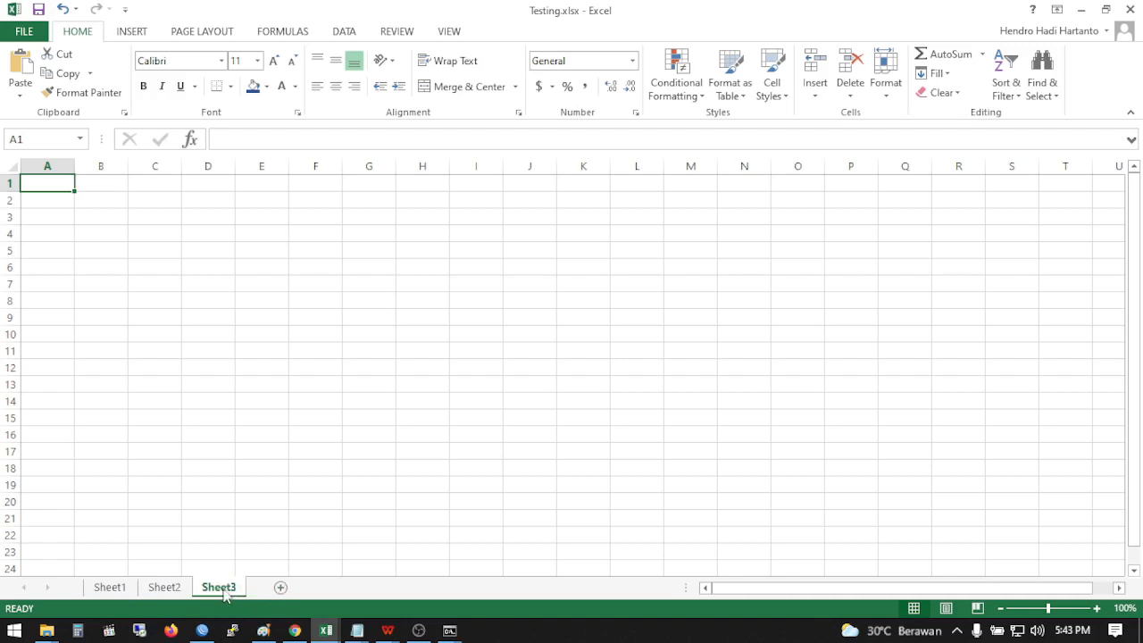
# Switch between Sheet1, Sheet2 and Sheet3 to view each worksheet
pyautogui.click(107, 590)
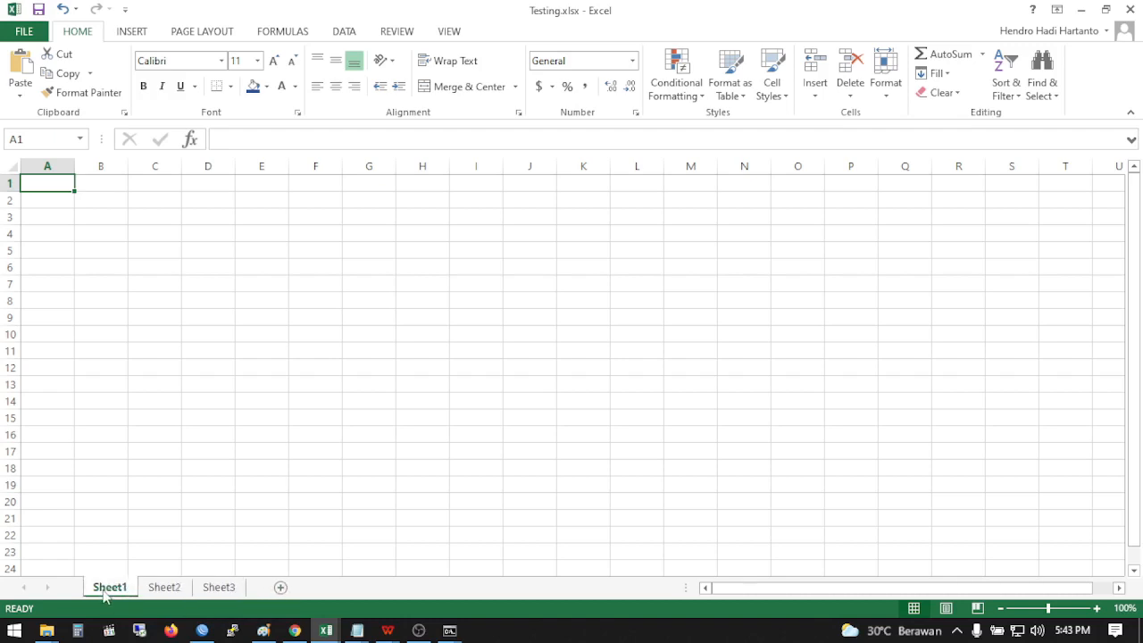
pyautogui.click(163, 593)
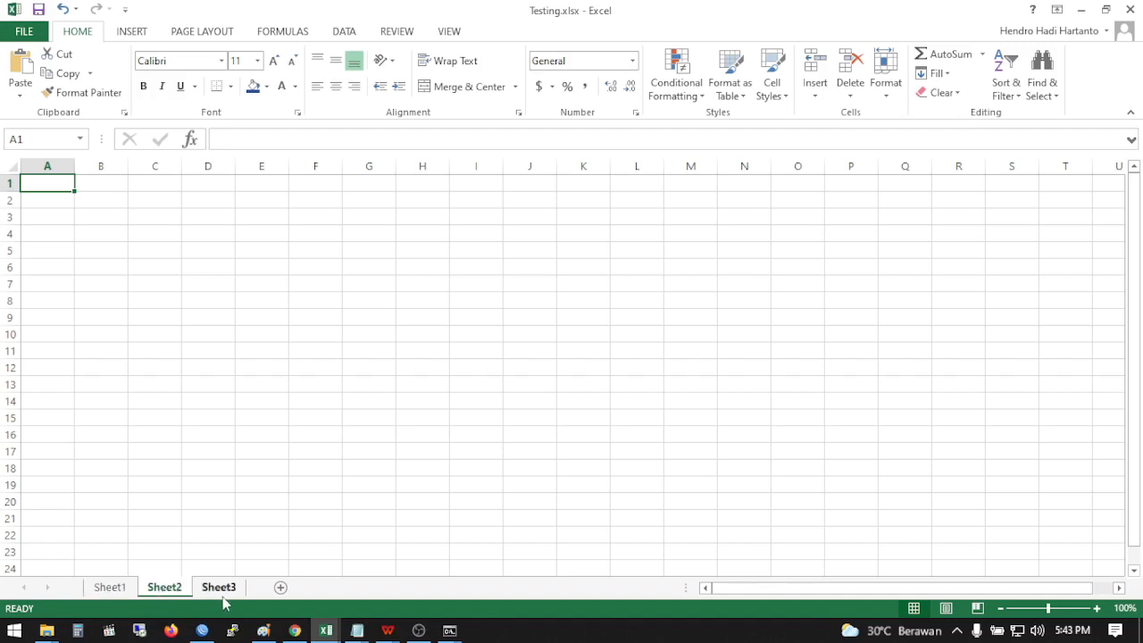
pyautogui.click(106, 593)
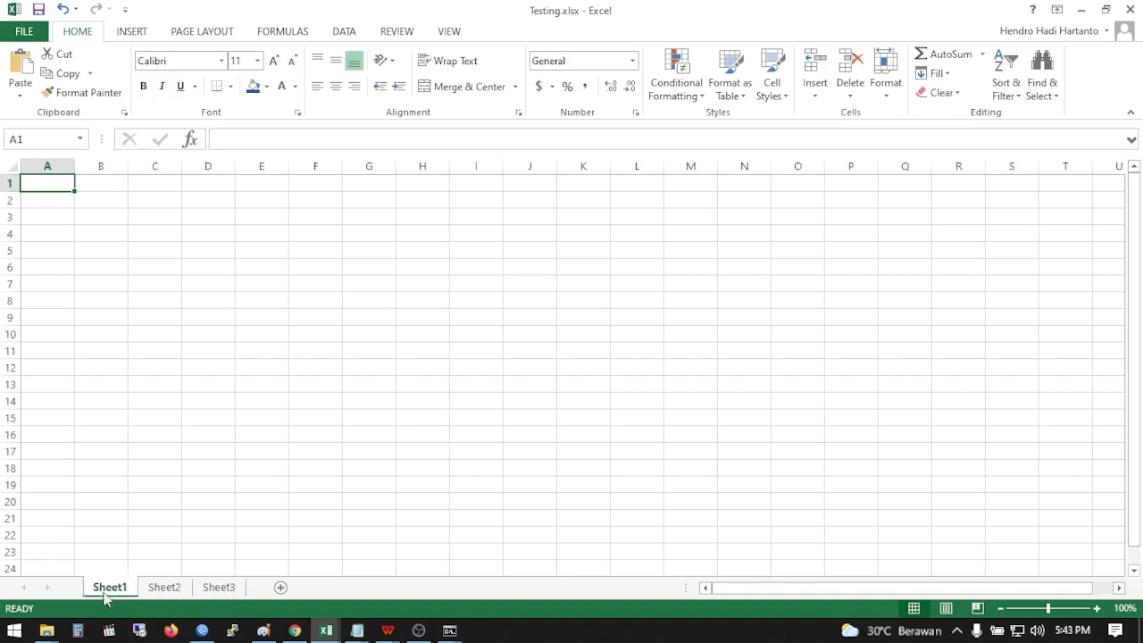
pyautogui.click(164, 593)
pyautogui.click(215, 593)
pyautogui.click(100, 590)
# Delete the worksheet Sheet3 from the workbook
pyautogui.click(230, 588)
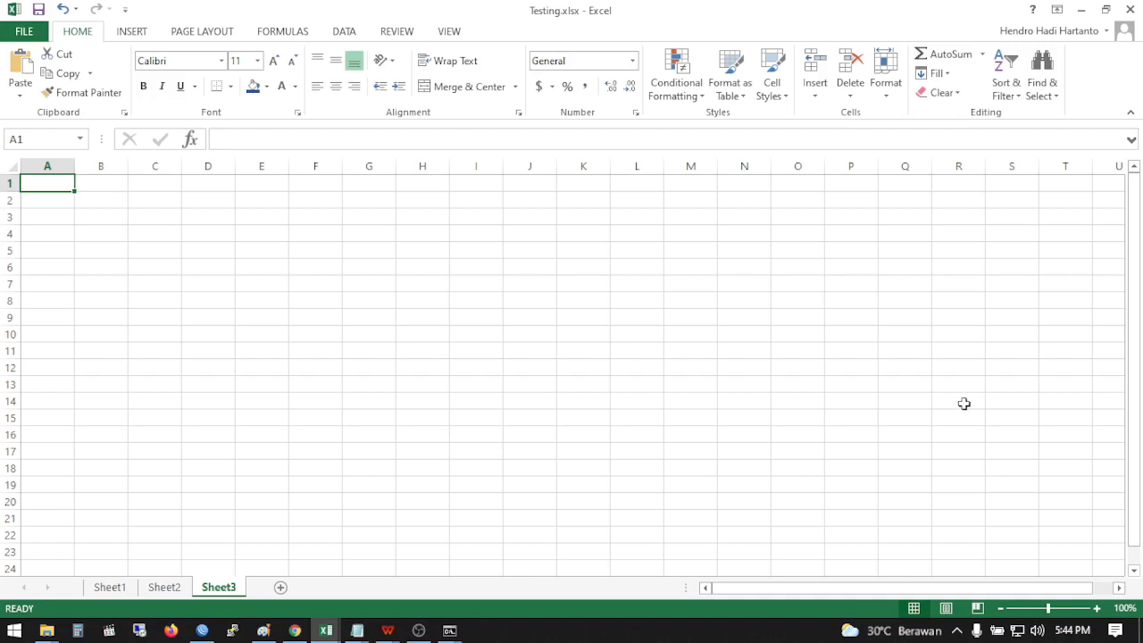
pyautogui.rightClick(223, 594)
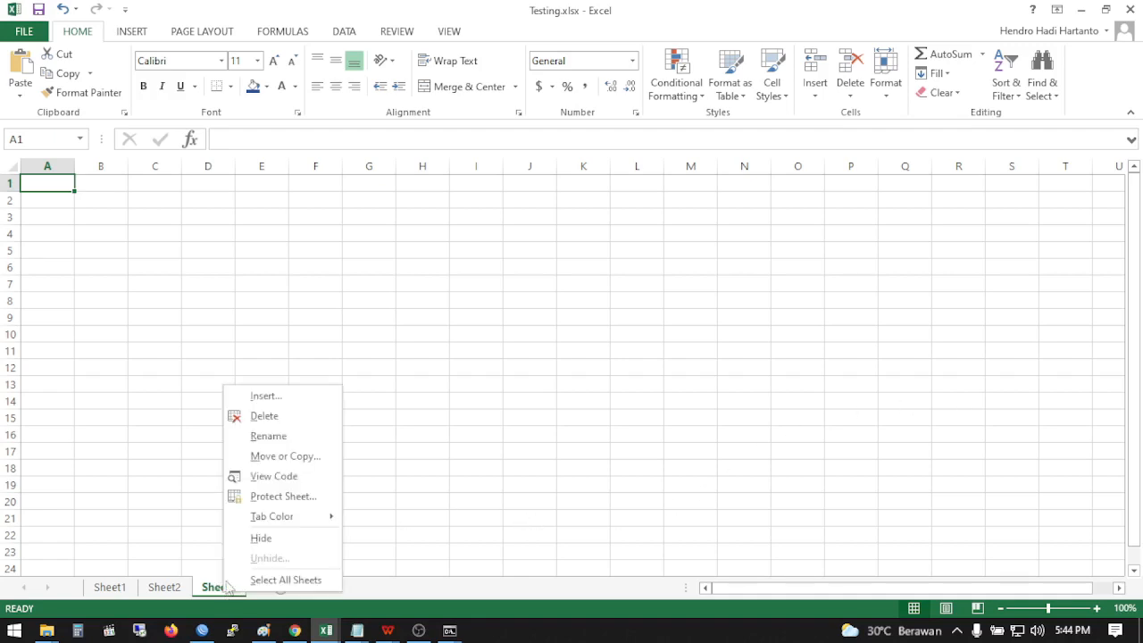
pyautogui.click(237, 416)
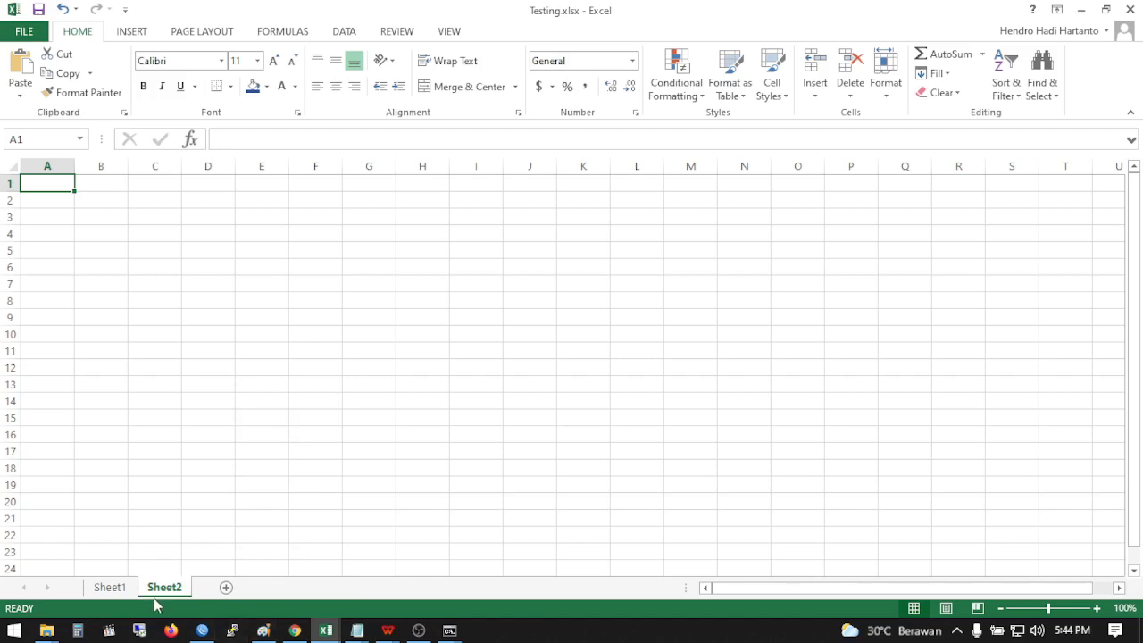
pyautogui.click(107, 589)
pyautogui.click(164, 595)
pyautogui.click(107, 596)
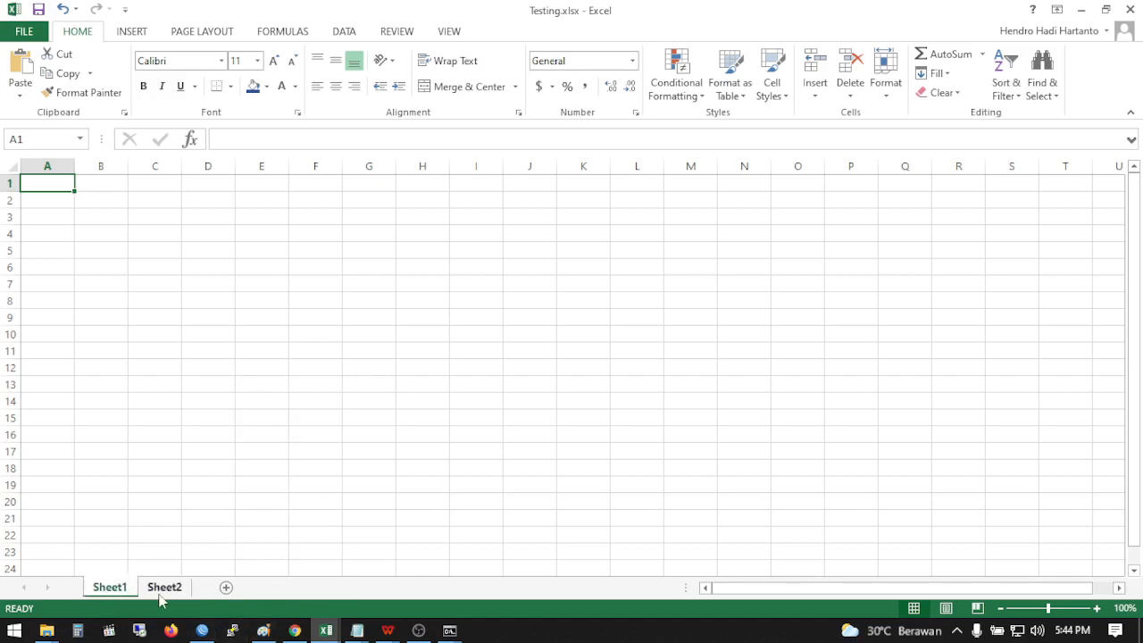
pyautogui.click(162, 598)
# Rename the worksheet Sheet1 as Sheet_Data_Master
pyautogui.click(121, 596)
pyautogui.doubleClick(111, 590)
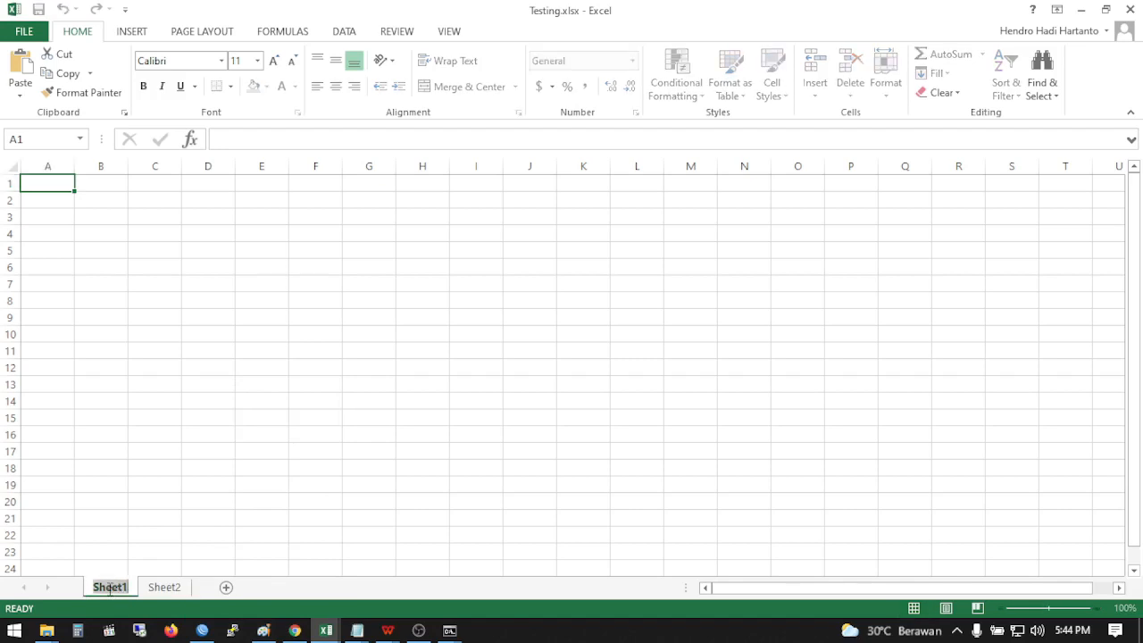
pyautogui.click(128, 584)
pyautogui.press('BackSpace')
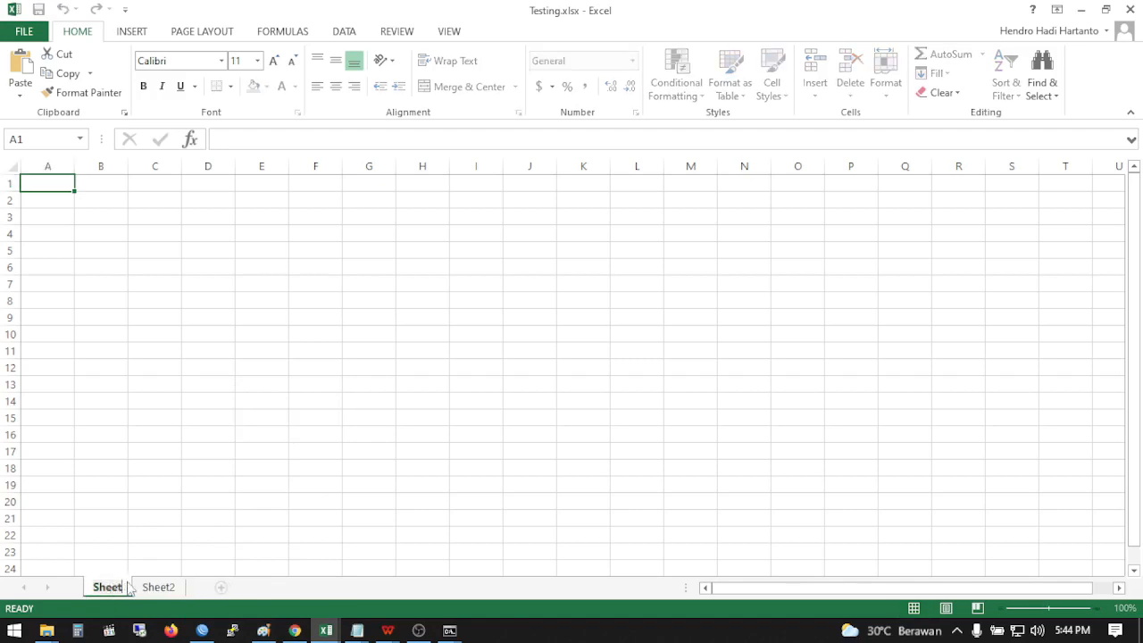
pyautogui.write('_Data')
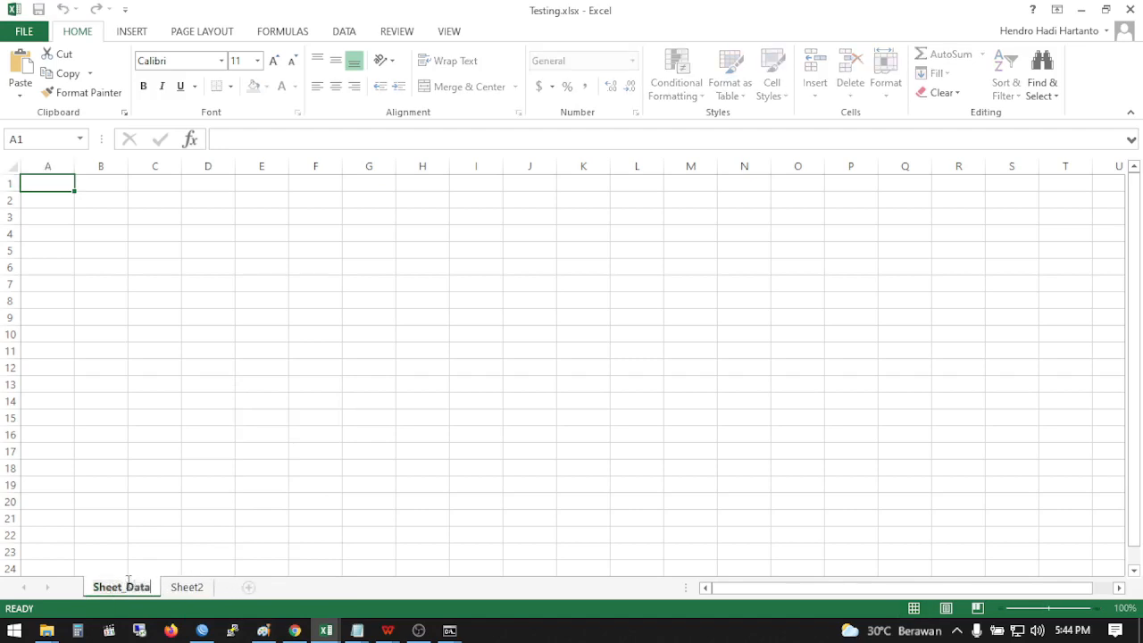
pyautogui.write('_Master')
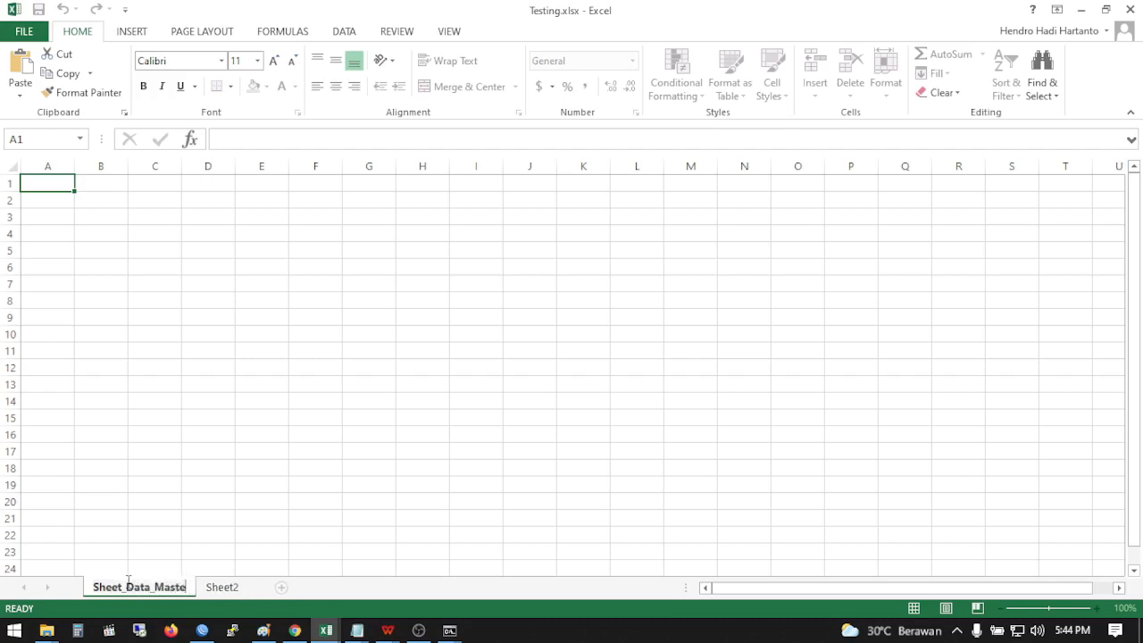
# Rename the worksheet Sheet2 as Sheet_Data_Pivot
pyautogui.doubleClick(227, 586)
pyautogui.click(245, 586)
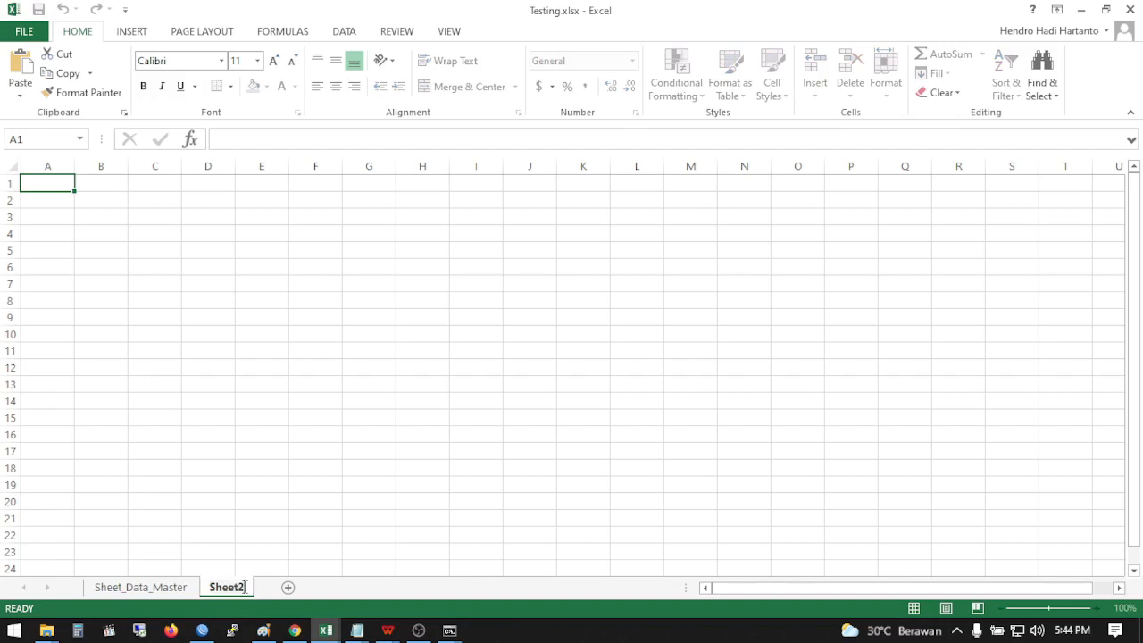
pyautogui.press('BackSpace')
pyautogui.write('_Data')
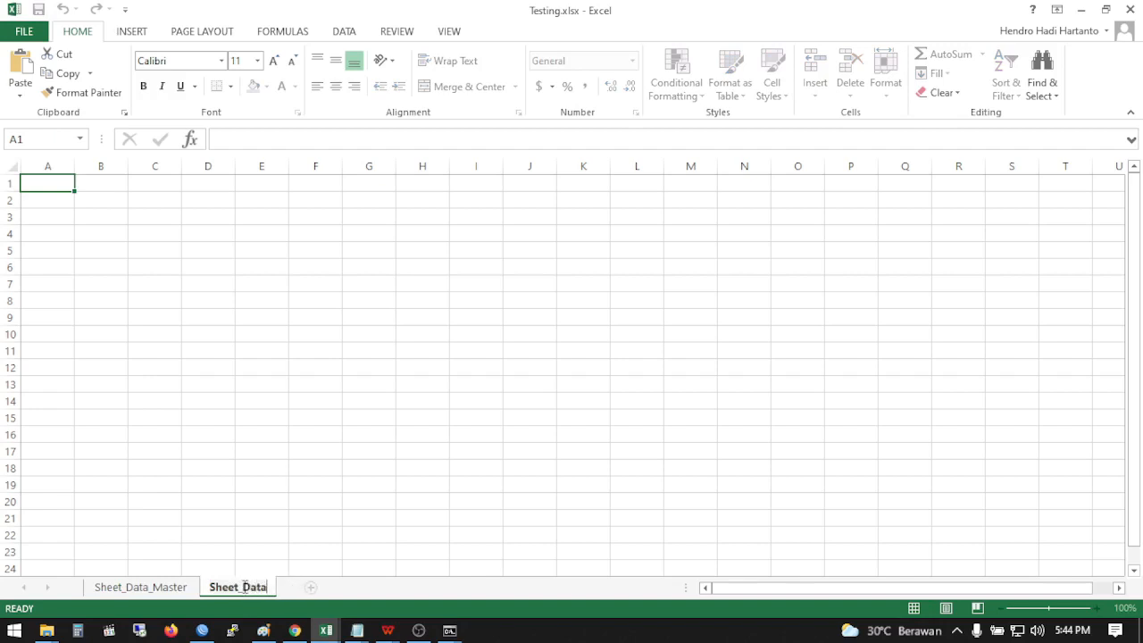
pyautogui.write('_Pivot')
pyautogui.press('Return')
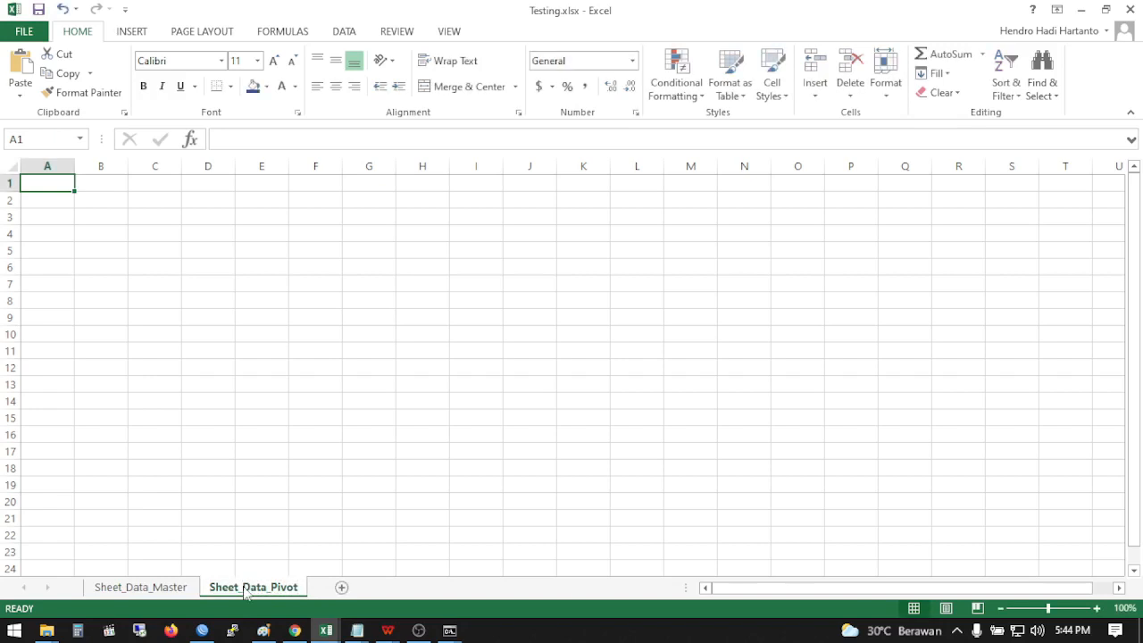
# Switch back and forth between Sheet_Data_Master and Sheet_Data_Pivot to view both worksheets
pyautogui.click(110, 587)
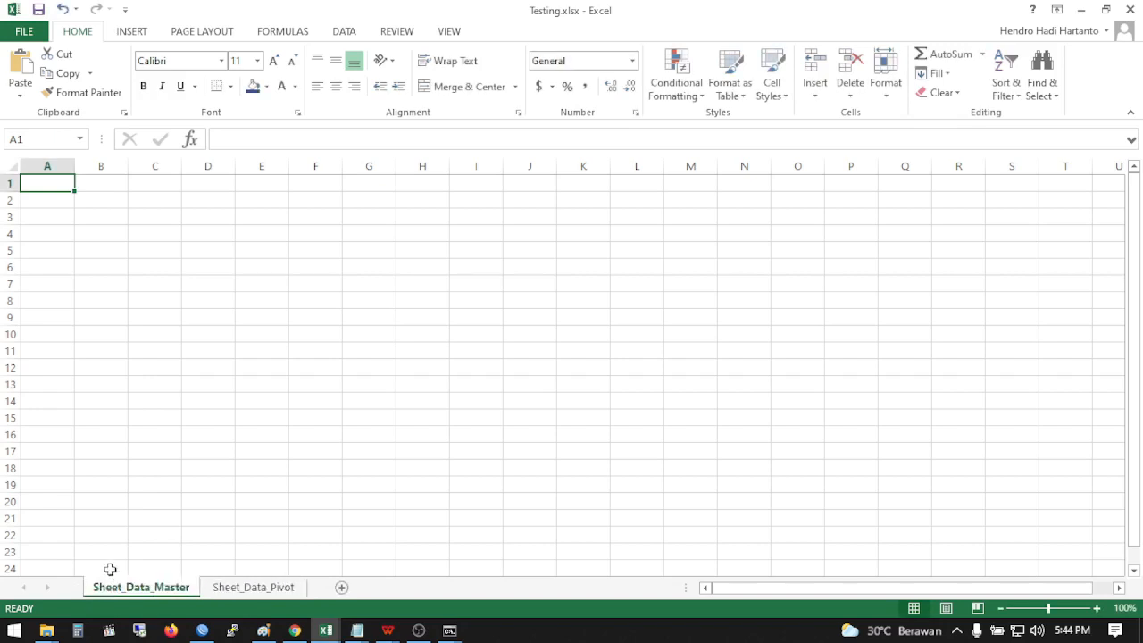
pyautogui.click(240, 590)
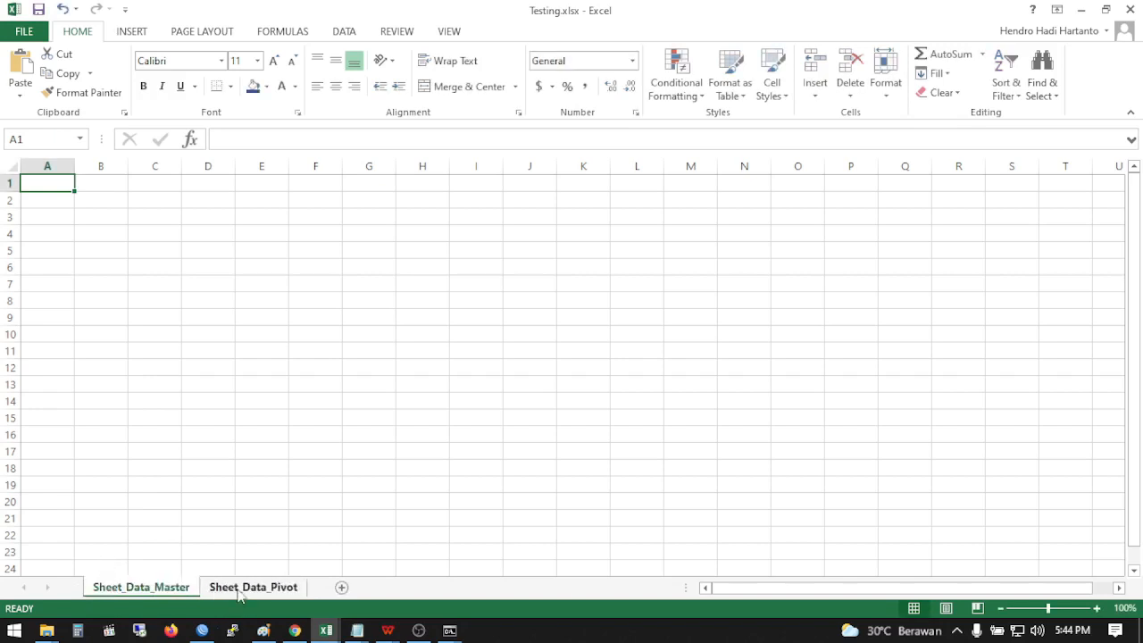
pyautogui.click(152, 589)
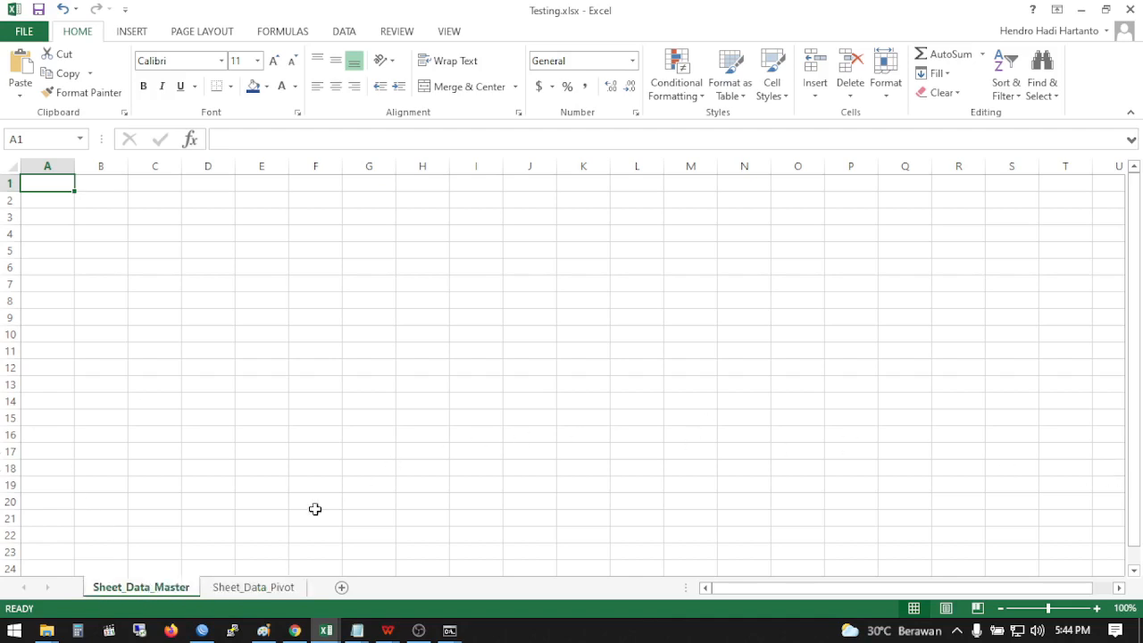
pyautogui.click(260, 588)
pyautogui.click(148, 588)
pyautogui.click(238, 591)
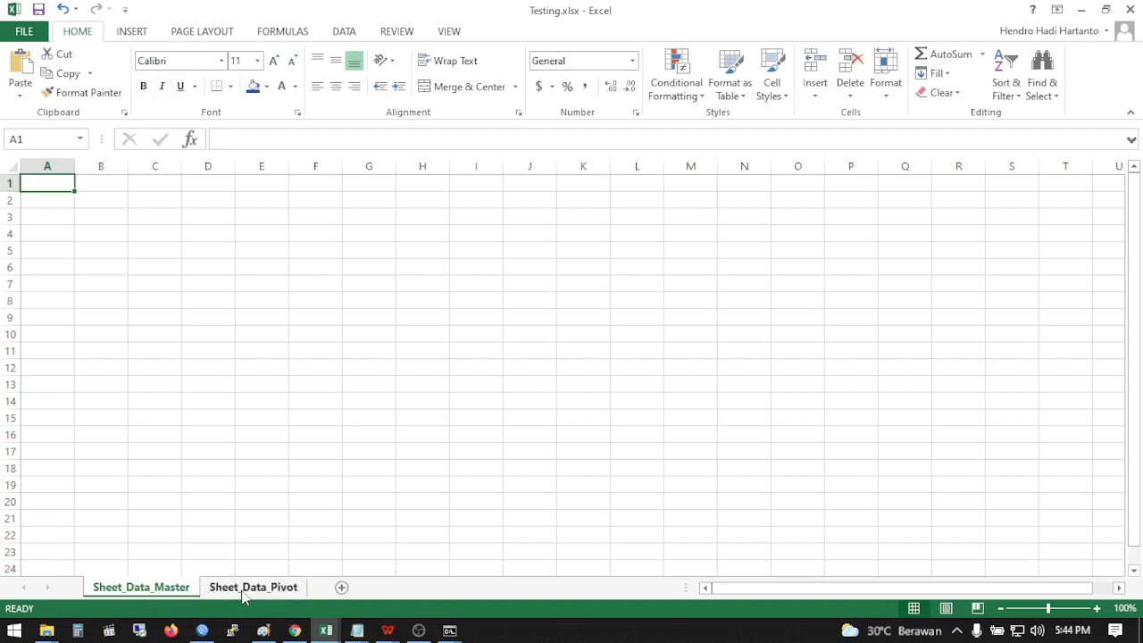
pyautogui.click(161, 589)
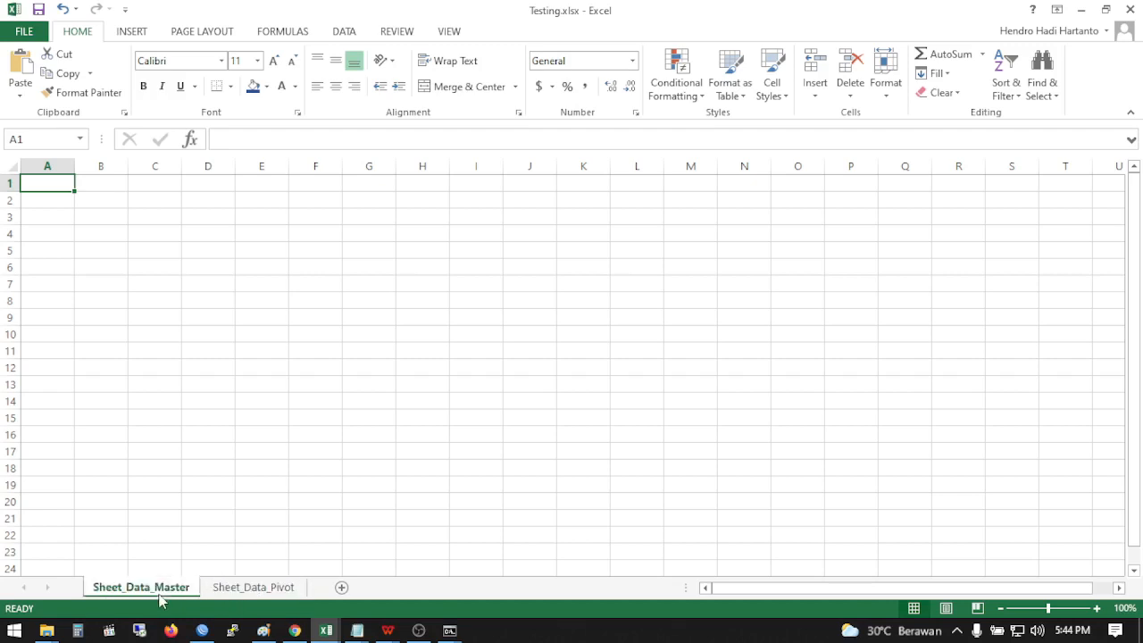
# Move the Sheet_Data_Pivot worksheet in front of Sheet_Data_Master and select its cell B3
pyautogui.click(241, 593)
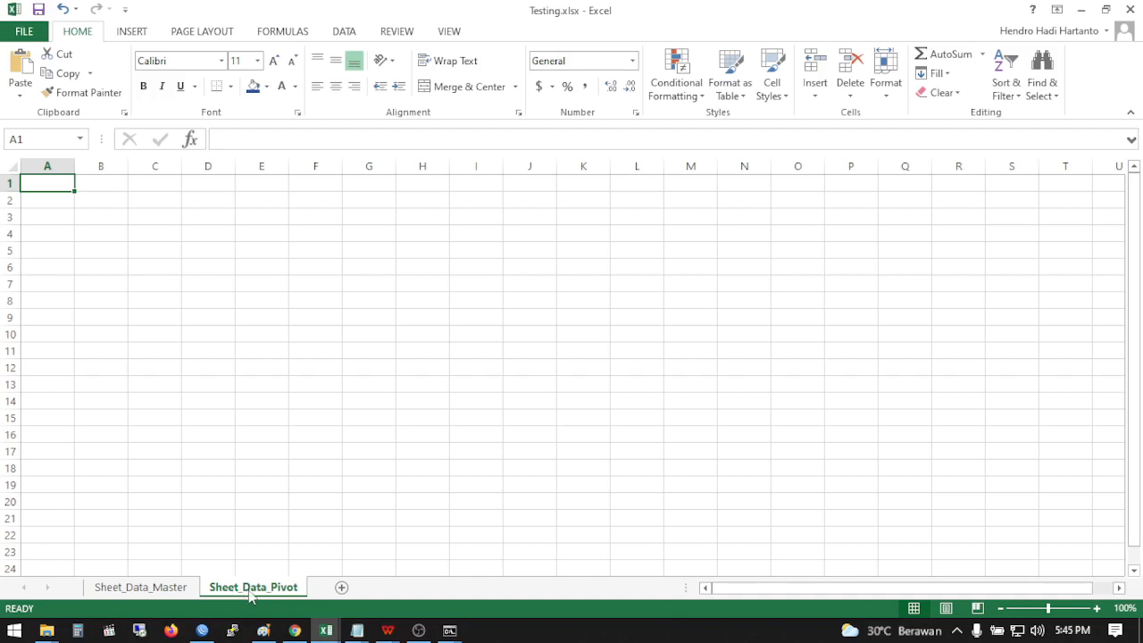
pyautogui.moveTo(248, 594); pyautogui.dragTo(116, 593)
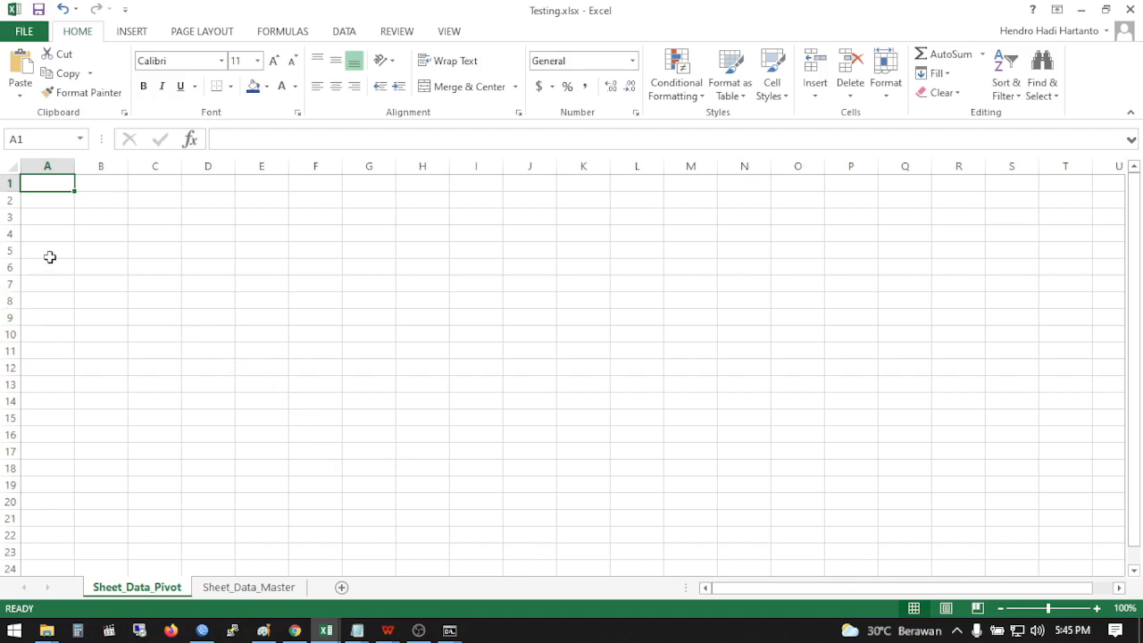
pyautogui.click(113, 220)
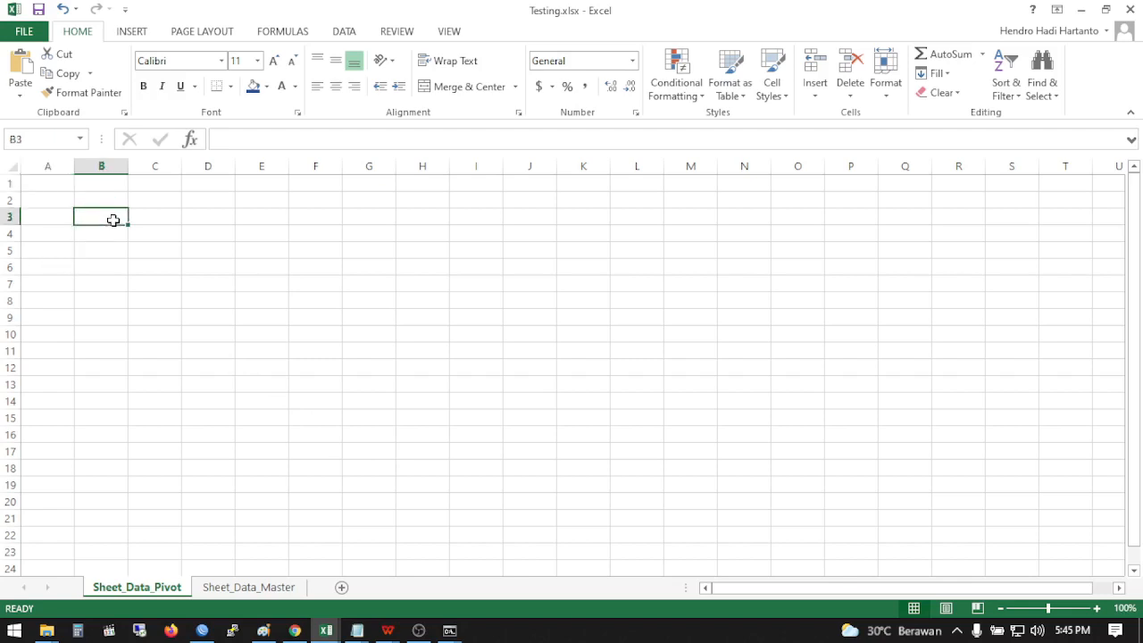
# Fill the cell range B1:B10 with light gray to illustrate a column
pyautogui.click(112, 201)
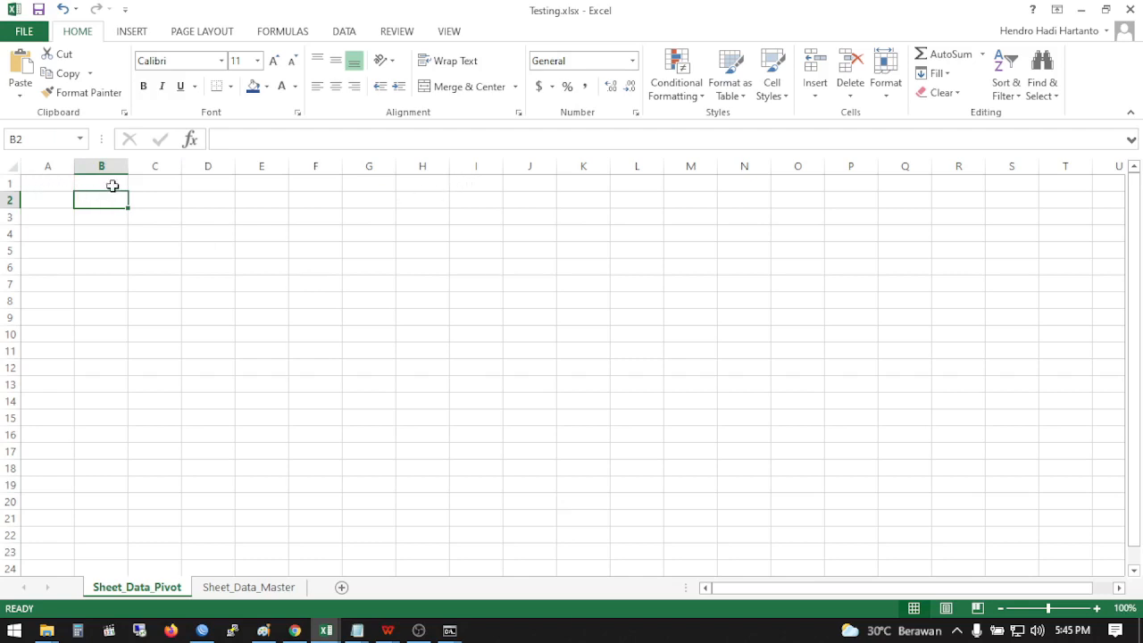
pyautogui.moveTo(113, 186); pyautogui.dragTo(98, 337)
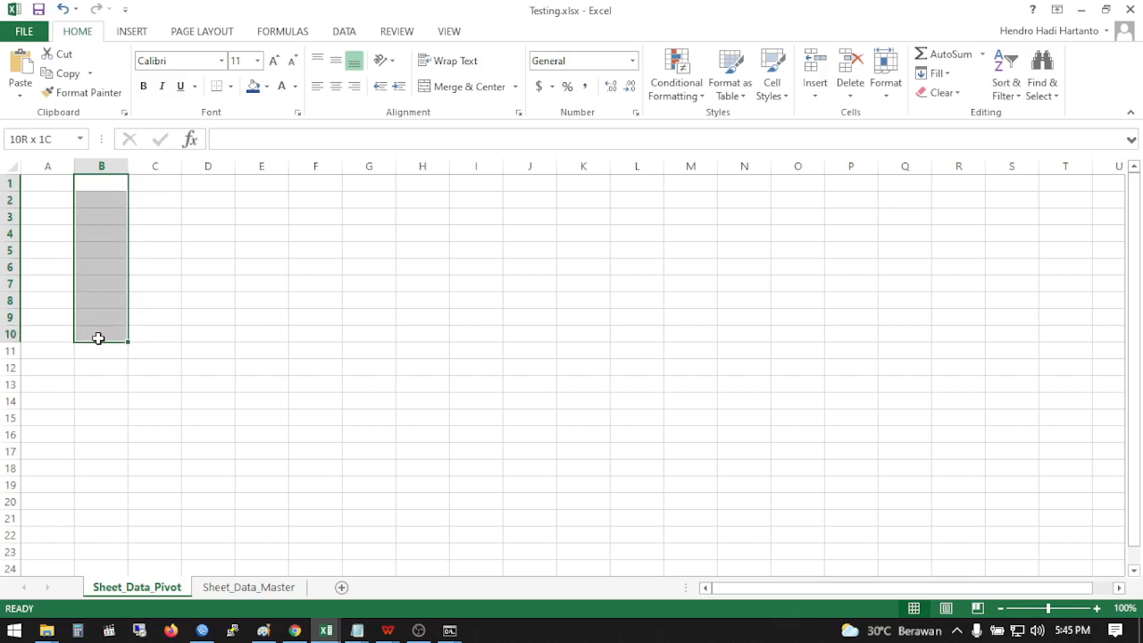
pyautogui.click(266, 86)
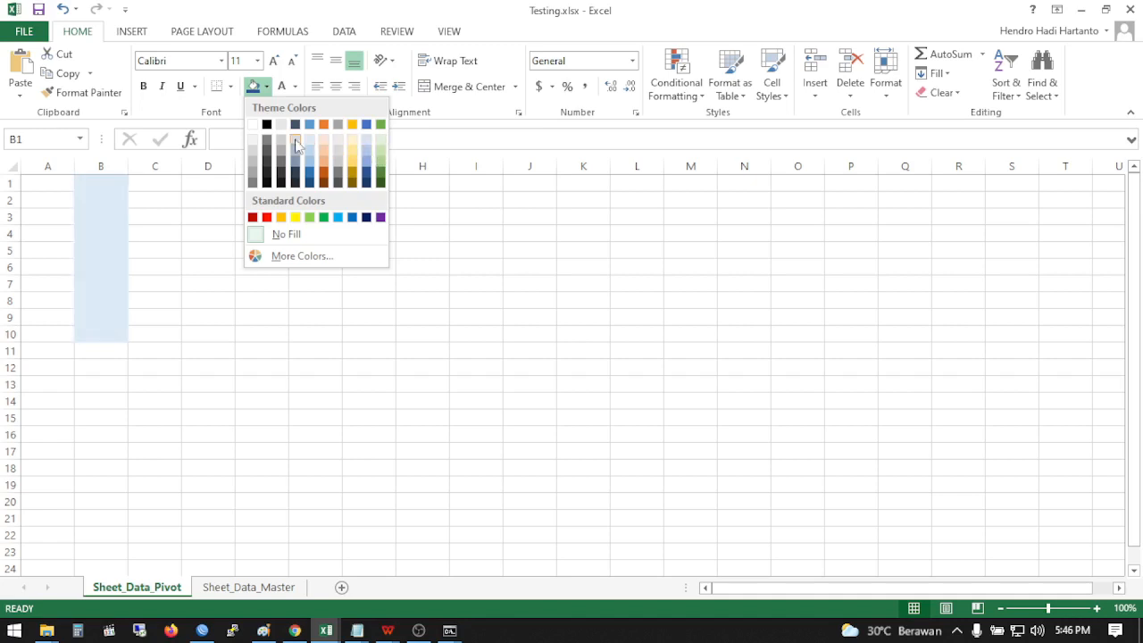
pyautogui.click(281, 146)
pyautogui.click(196, 400)
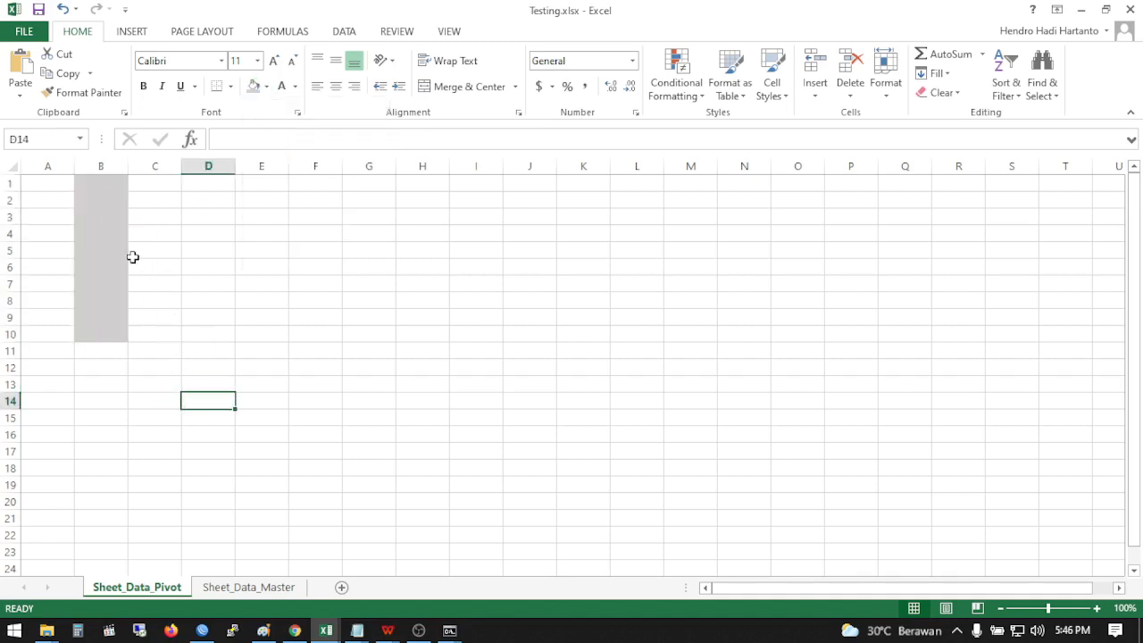
pyautogui.moveTo(109, 184); pyautogui.dragTo(105, 332)
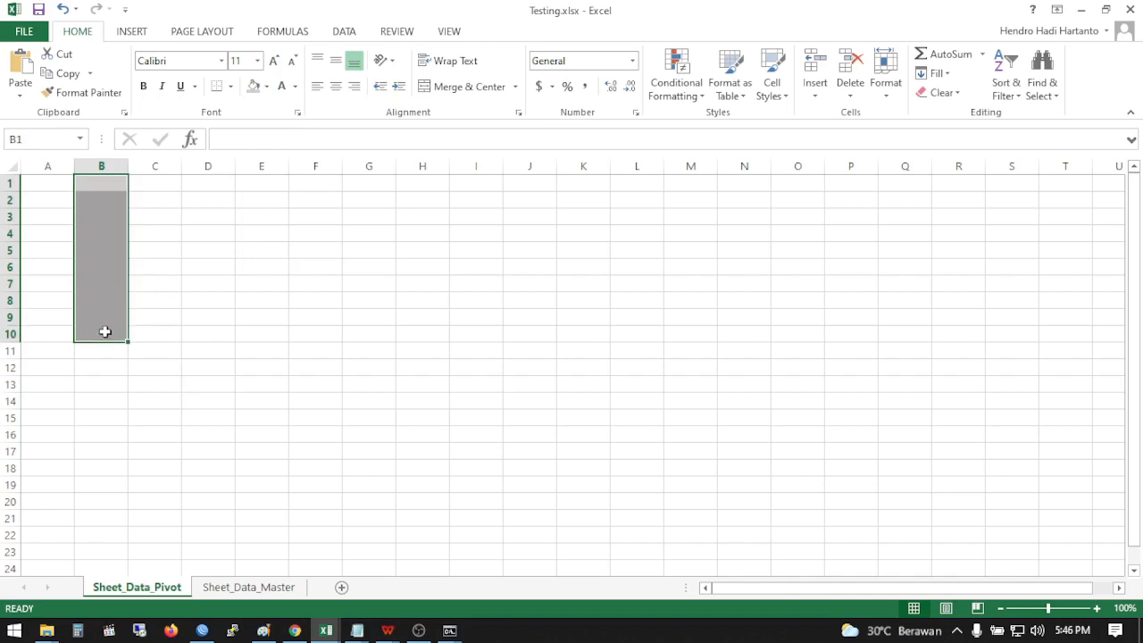
# Enter the label Kolom in cell C10 and fill that cell with the same light gray
pyautogui.click(154, 332)
pyautogui.write('Kolom')
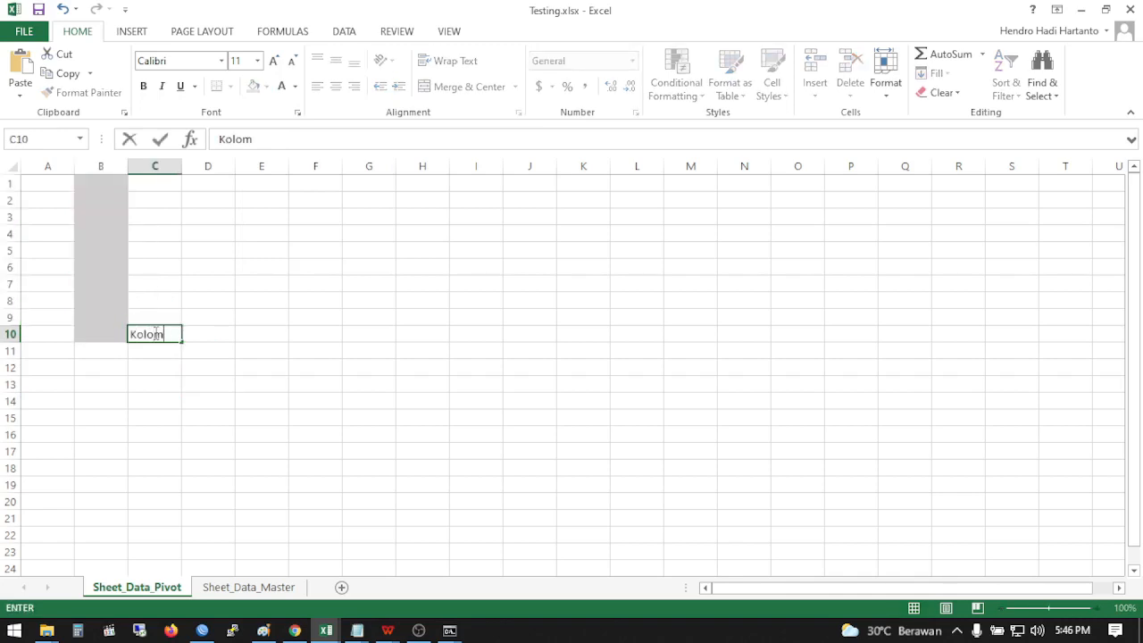
pyautogui.press('Return')
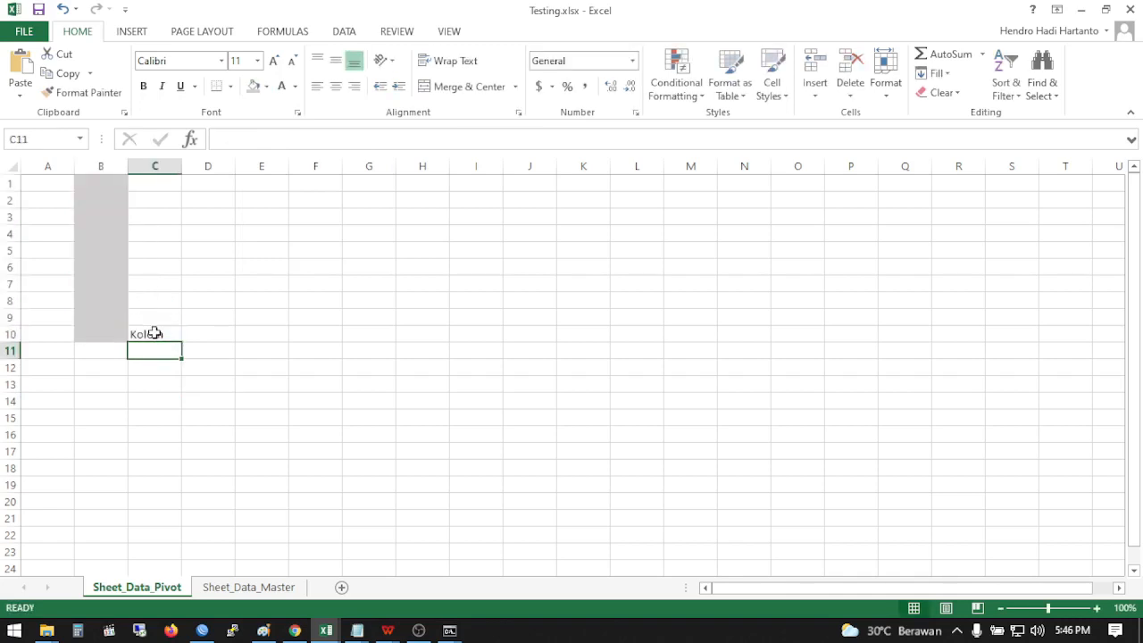
pyautogui.click(154, 332)
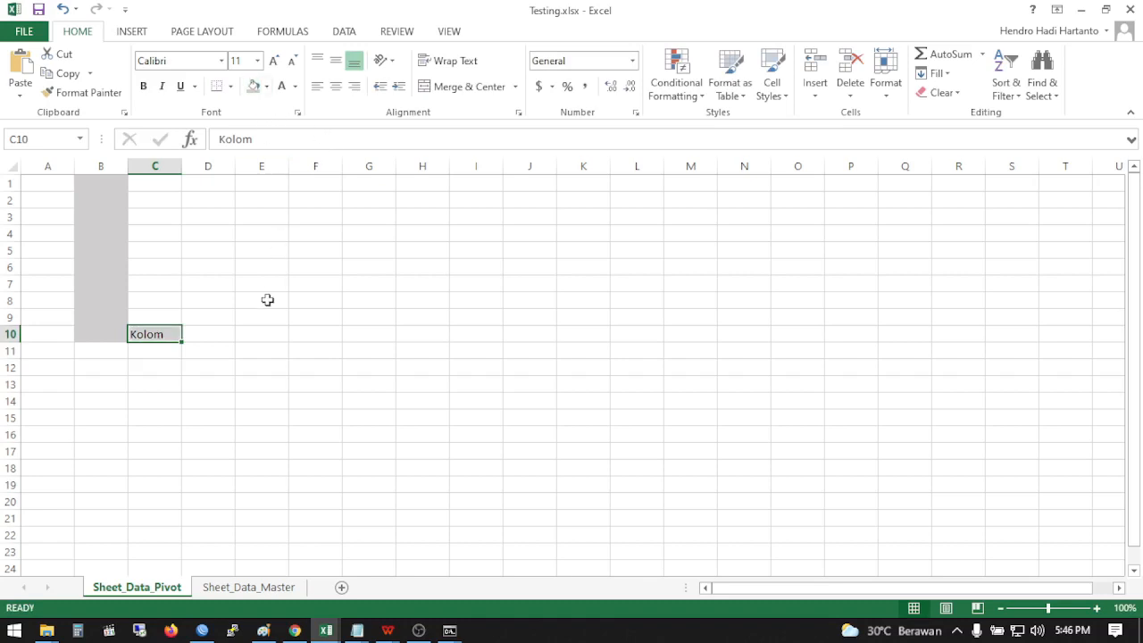
pyautogui.click(133, 398)
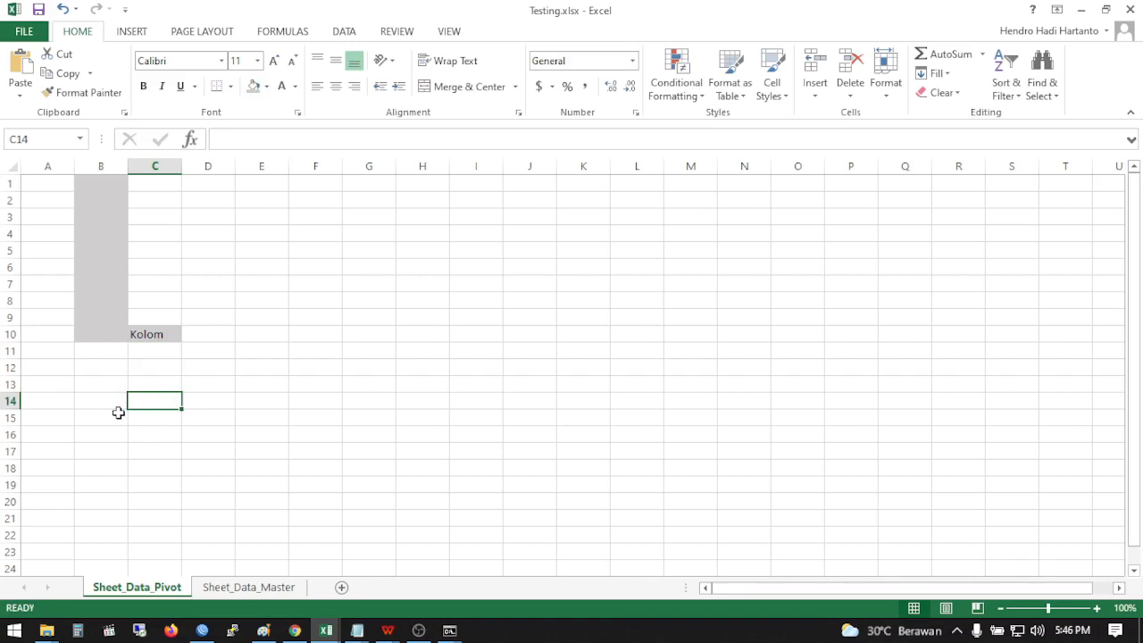
# Fill the cell range B12:F12 with a light blue theme color to illustrate a row
pyautogui.click(112, 367)
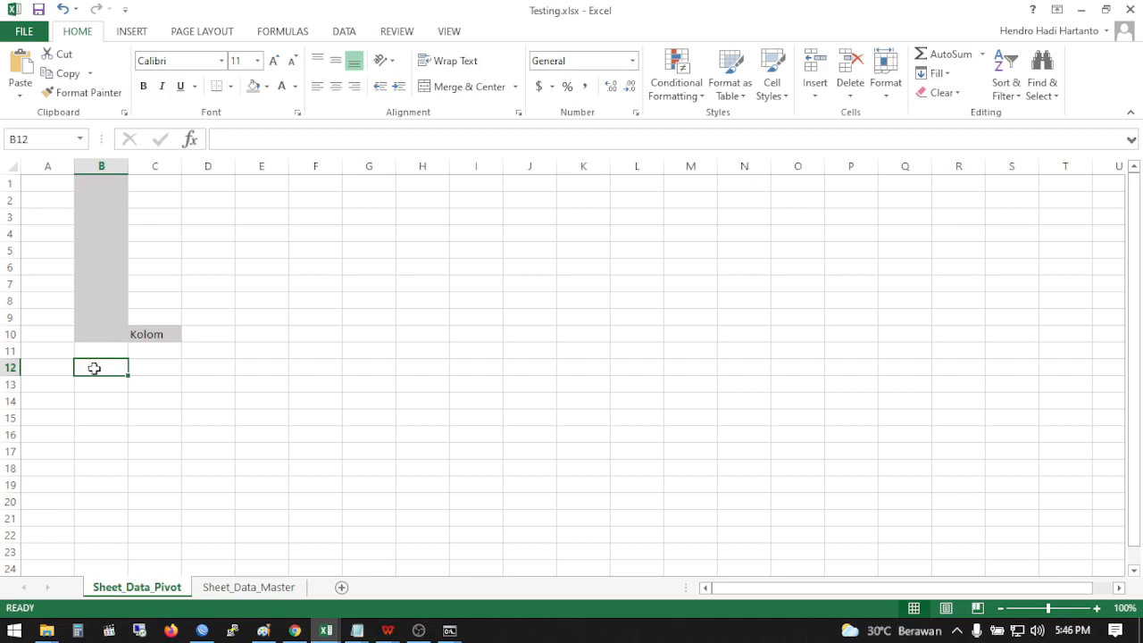
pyautogui.moveTo(95, 366)
pyautogui.mouseDown()
pyautogui.moveTo(299, 367)
pyautogui.moveTo(45, 368)
pyautogui.moveTo(101, 369)
pyautogui.mouseUp()
pyautogui.moveTo(102, 368); pyautogui.dragTo(294, 359)
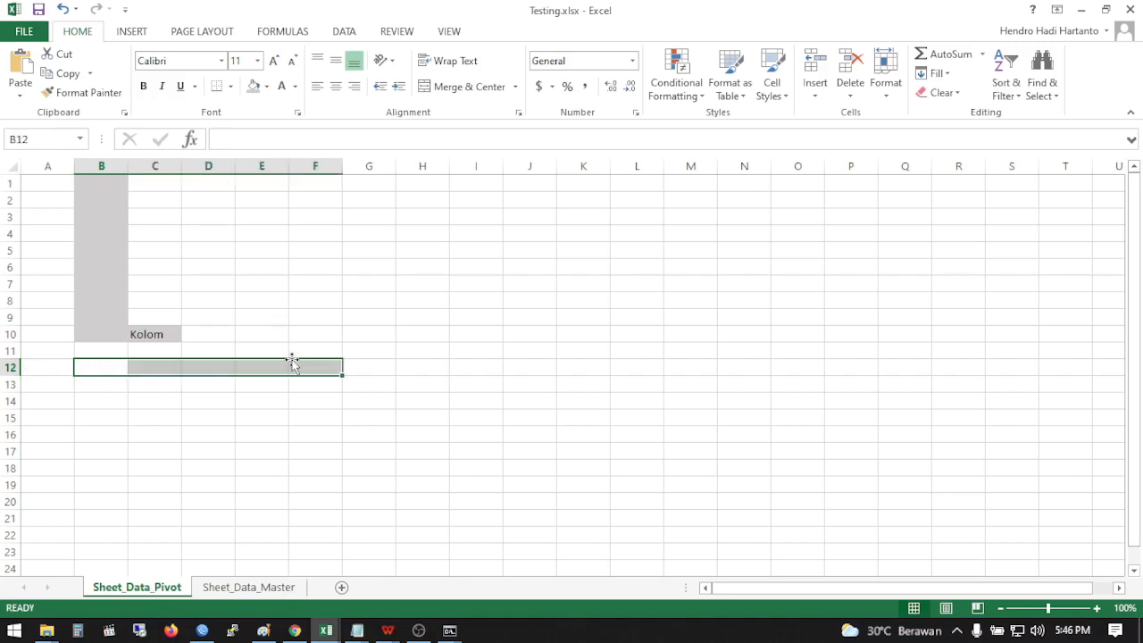
pyautogui.click(266, 86)
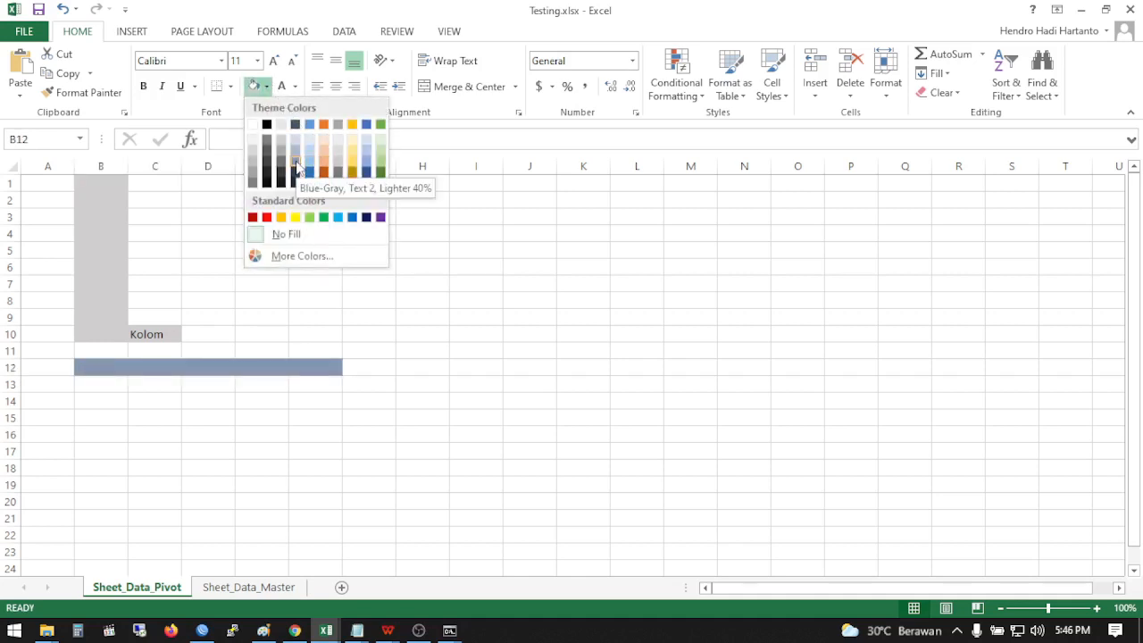
pyautogui.click(365, 169)
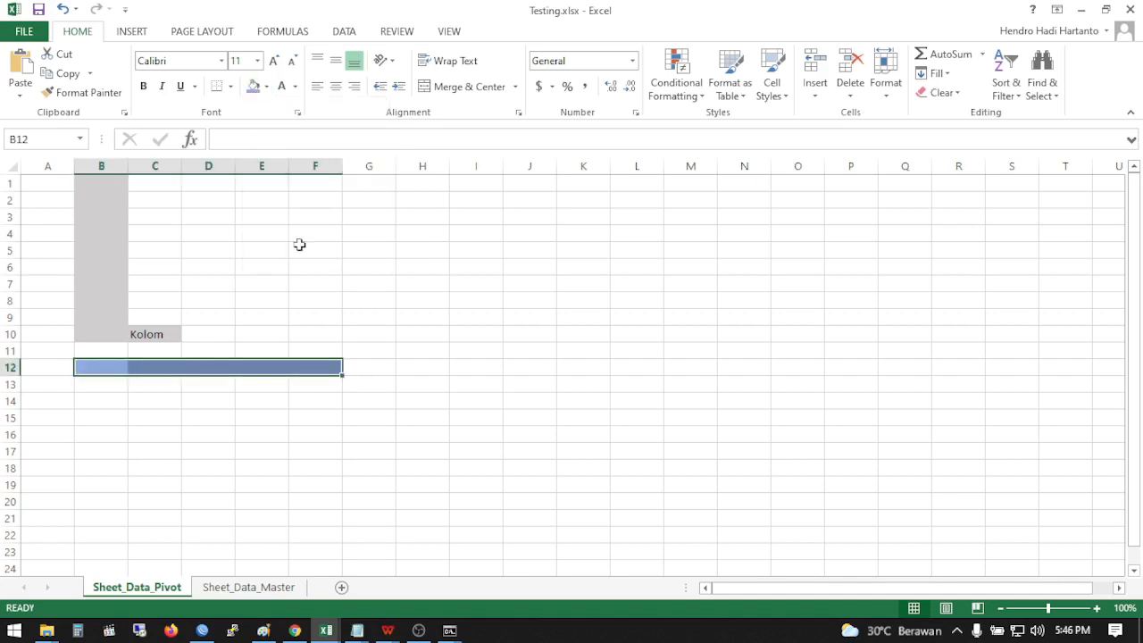
# Enter the label Baris in cell B13 and fill that cell with the same light blue
pyautogui.click(145, 384)
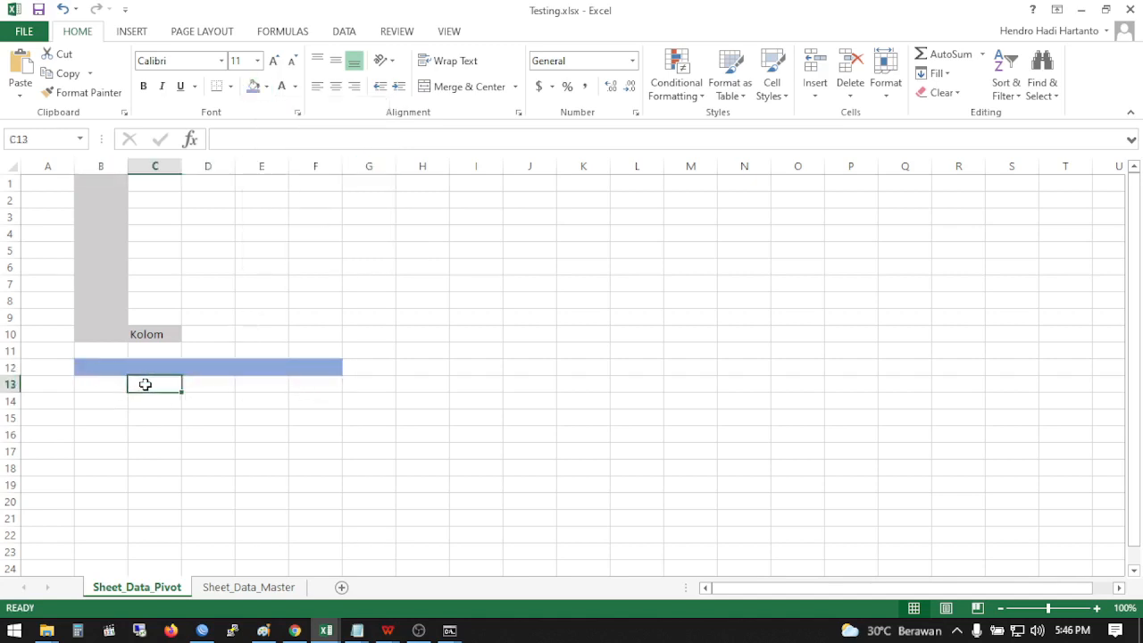
pyautogui.press('Left')
pyautogui.write('Baris')
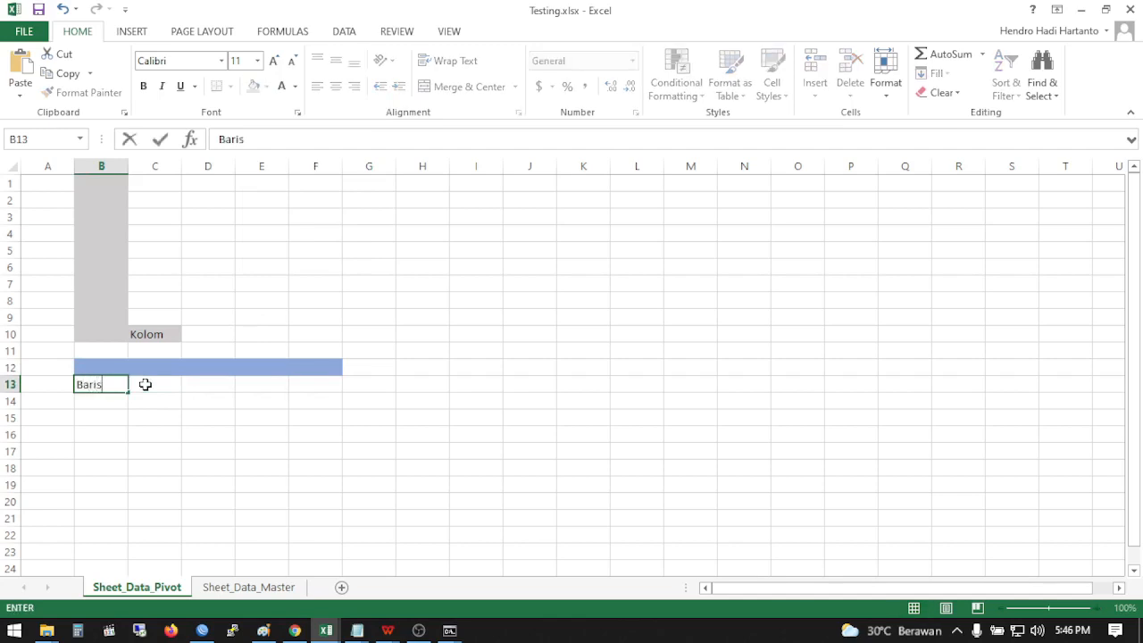
pyautogui.click(145, 383)
pyautogui.click(115, 388)
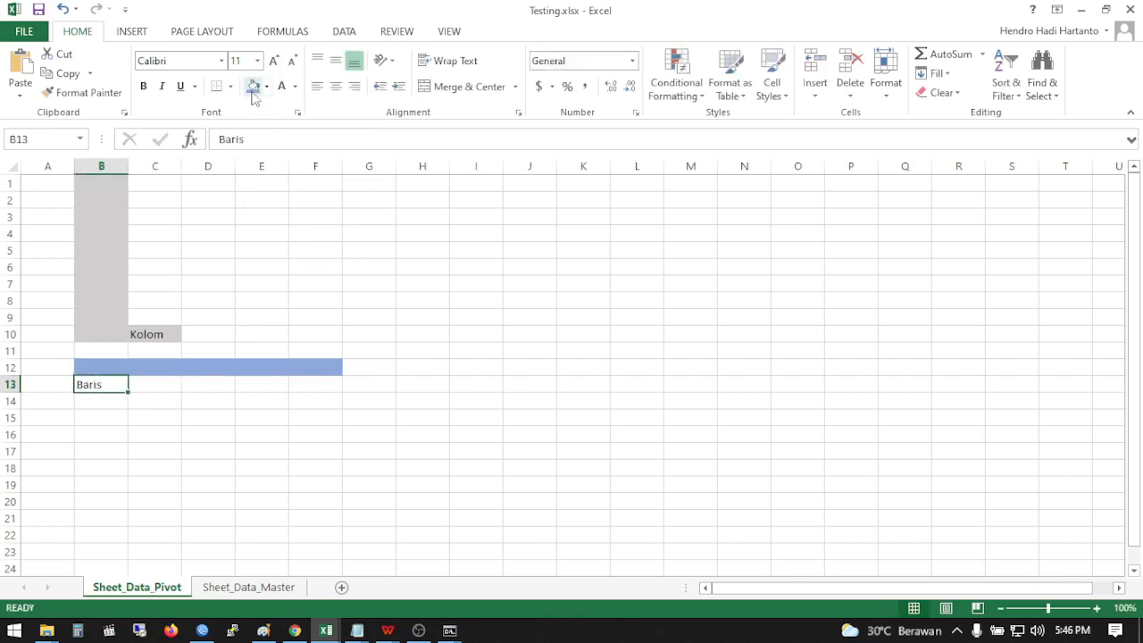
pyautogui.click(254, 89)
pyautogui.click(107, 368)
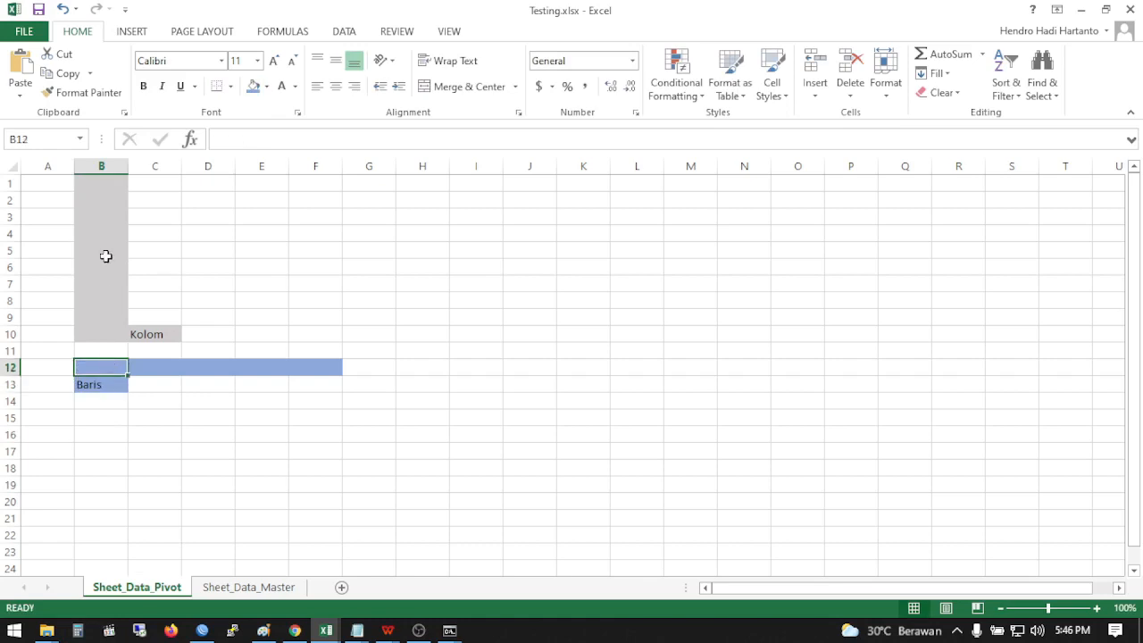
# Fill the single cell B15 with the standard red color to illustrate a cell
pyautogui.click(102, 184)
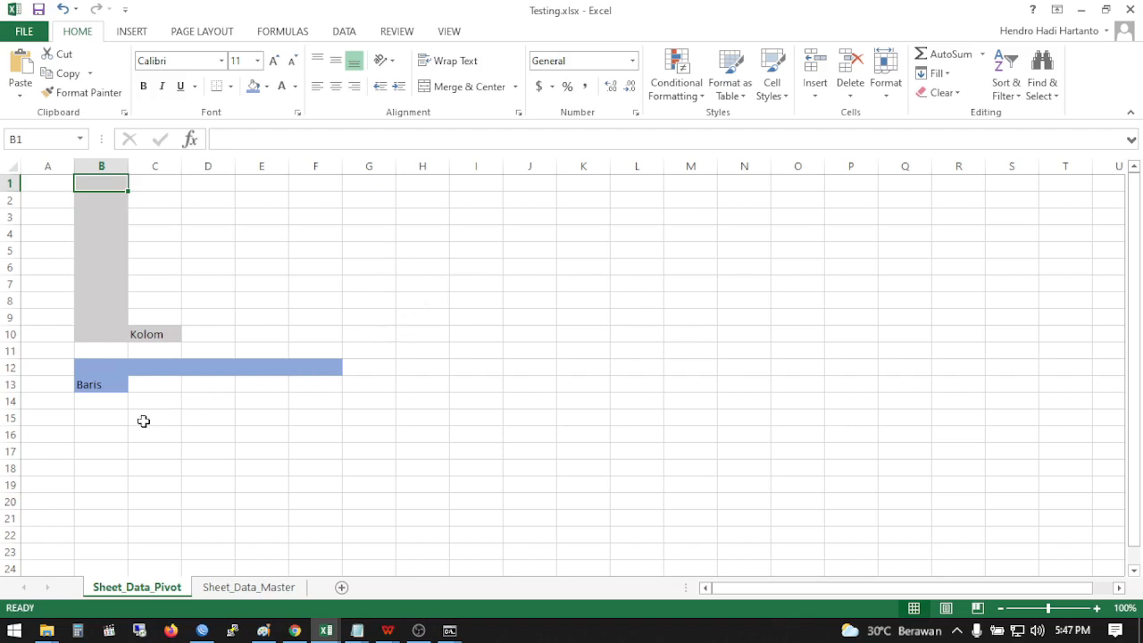
pyautogui.hotkey('ctrl', 'Down')
pyautogui.click(92, 417)
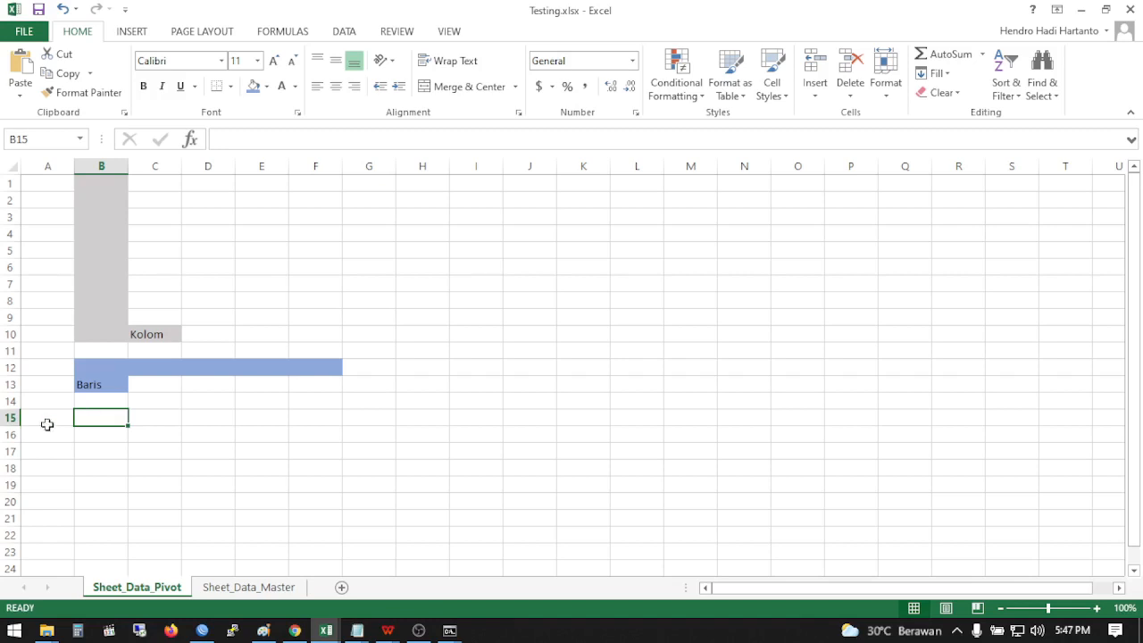
pyautogui.click(266, 87)
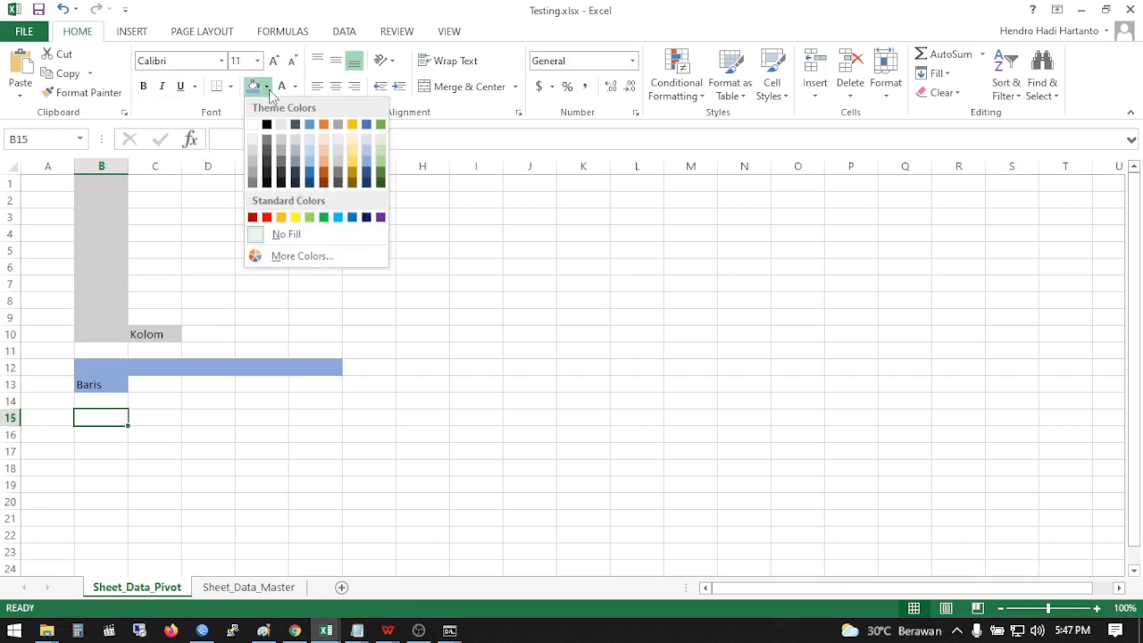
pyautogui.click(266, 217)
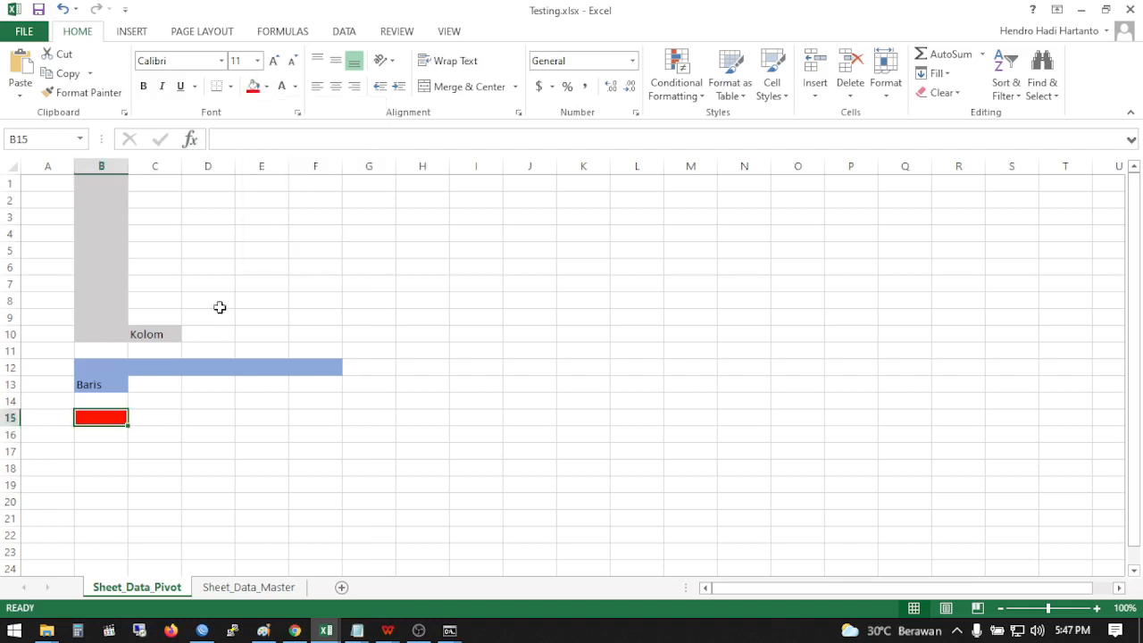
pyautogui.click(117, 436)
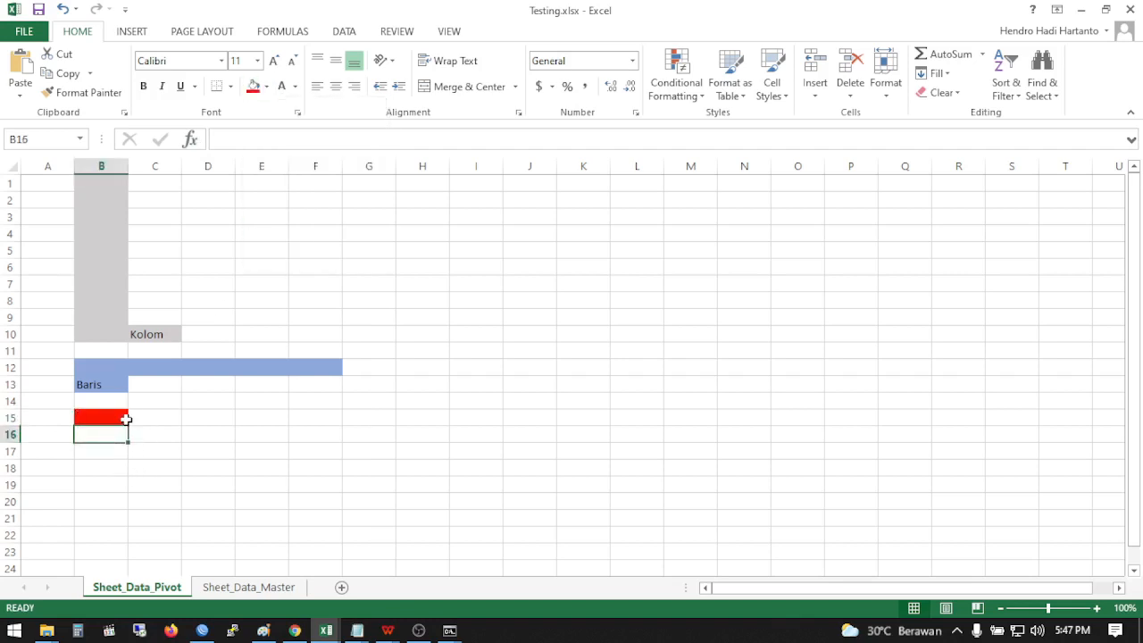
pyautogui.click(124, 420)
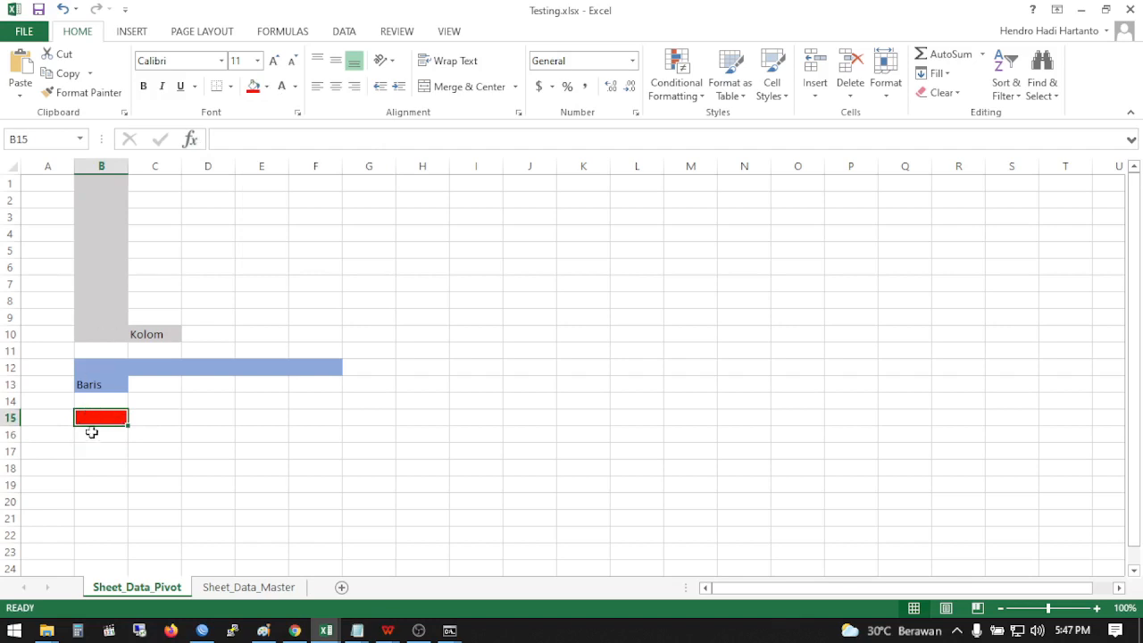
# Fill cell B16 with the same red and enter the label Cell in it
pyautogui.click(92, 431)
pyautogui.click(252, 85)
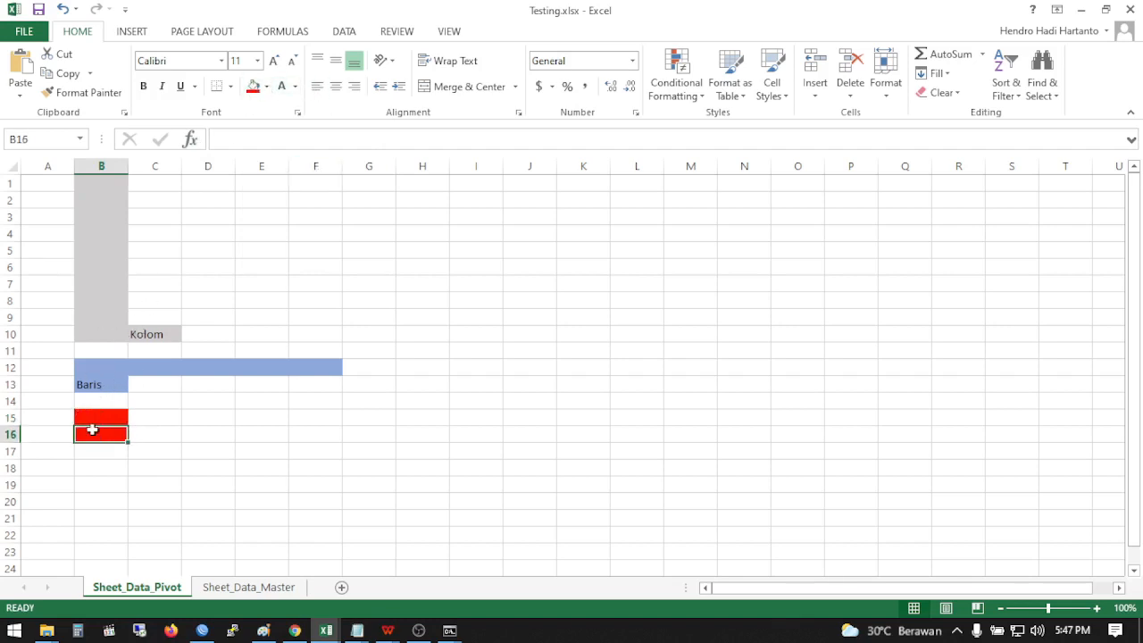
pyautogui.write('Cell')
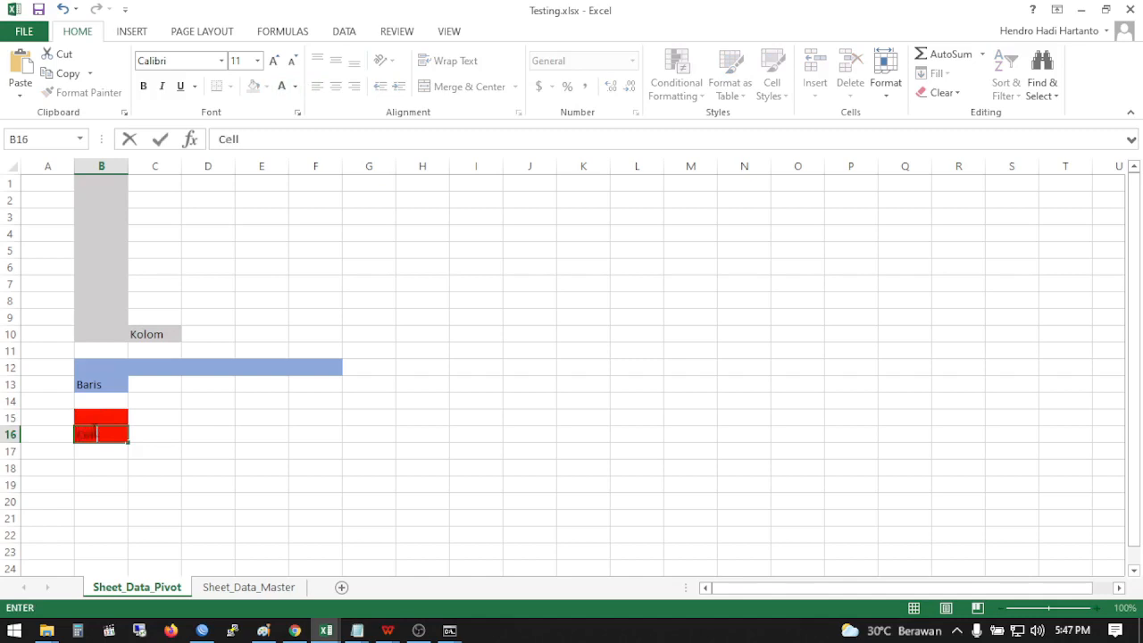
pyautogui.press('Return')
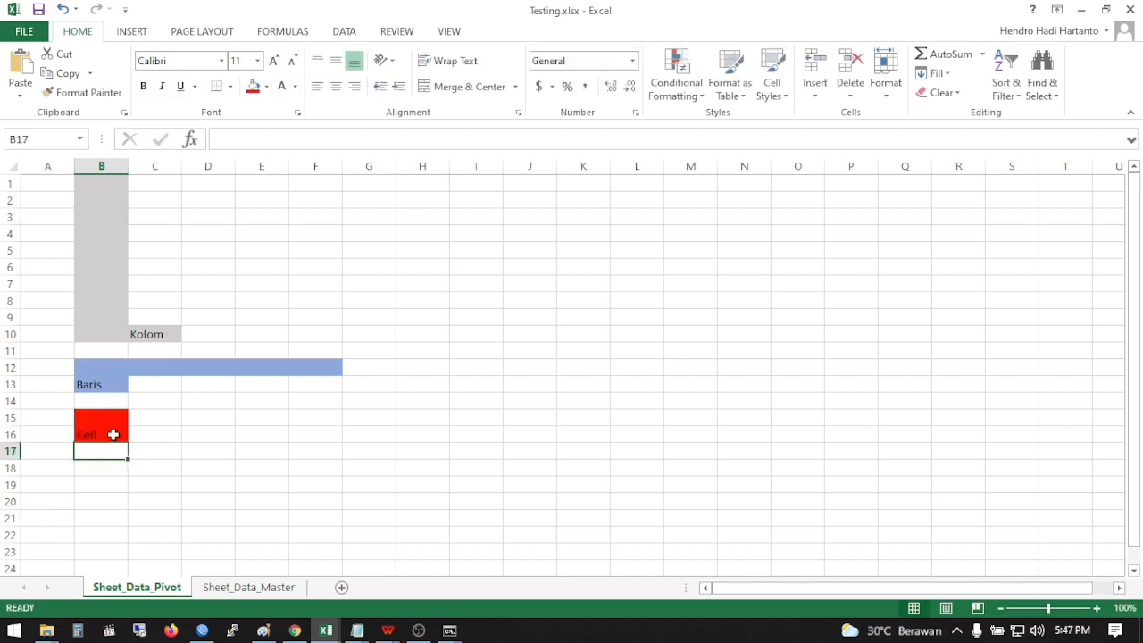
pyautogui.click(112, 436)
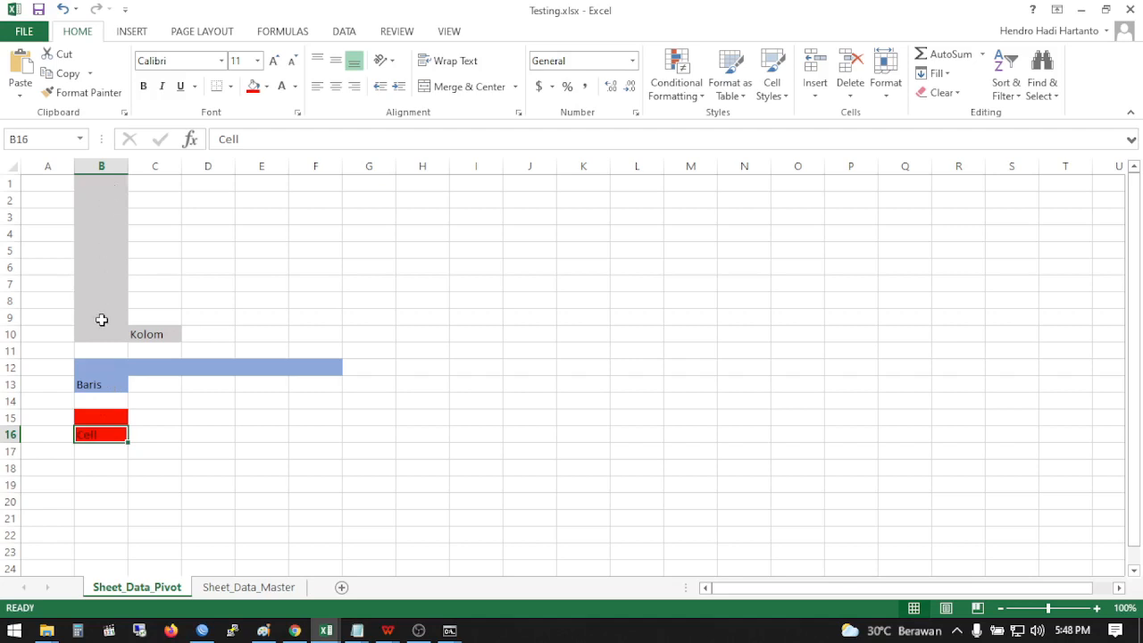
pyautogui.click(101, 365)
pyautogui.moveTo(102, 365); pyautogui.dragTo(90, 429)
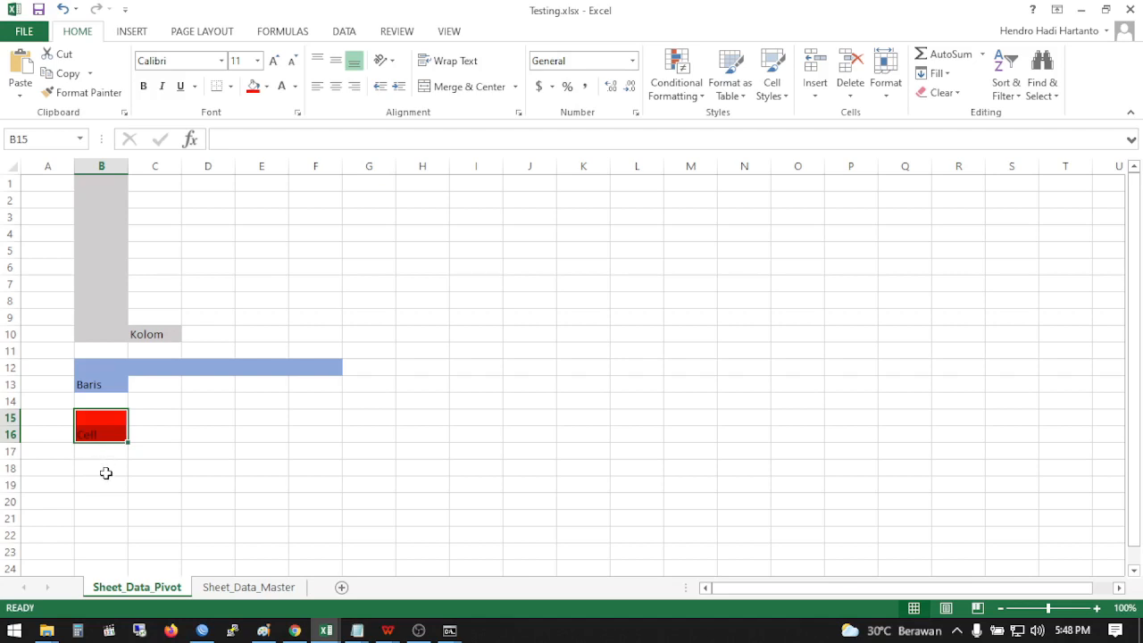
# Fill the cell range B18:C19 with the standard yellow color to illustrate a range
pyautogui.click(108, 468)
pyautogui.moveTo(108, 469); pyautogui.dragTo(139, 482)
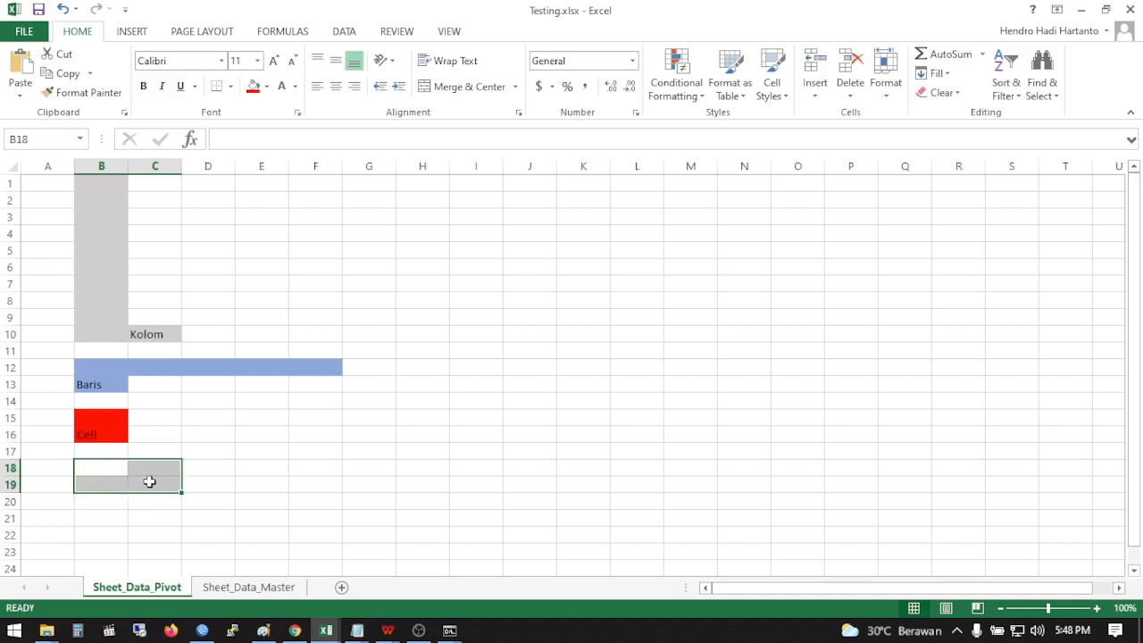
pyautogui.click(266, 86)
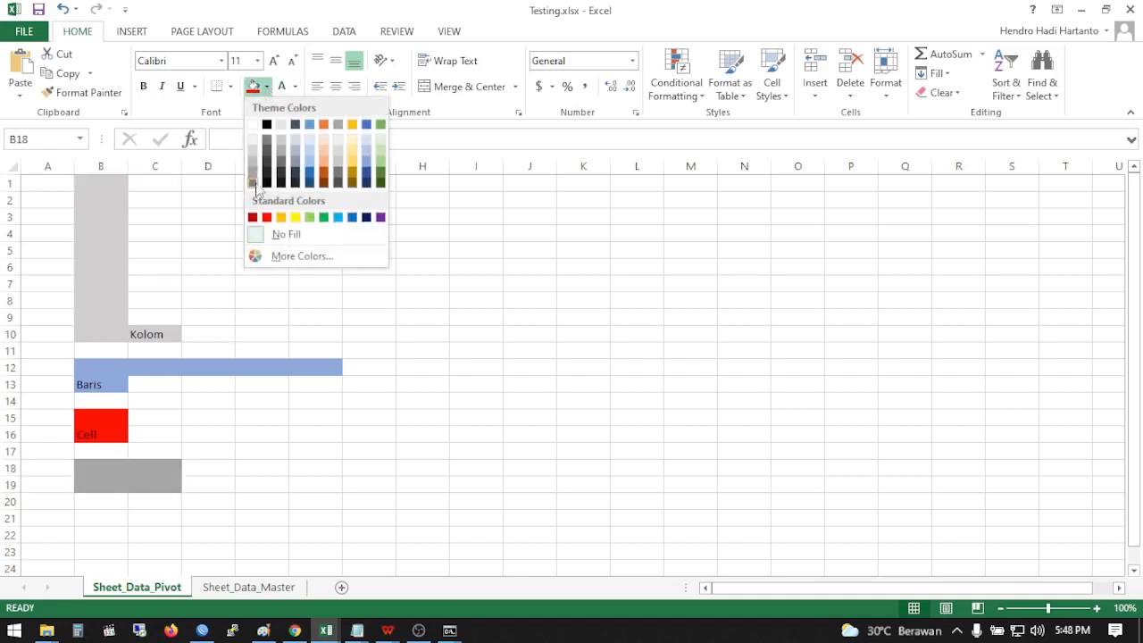
pyautogui.click(295, 218)
# Enter the label Range in cell B19 of the yellow block, then select cell B1
pyautogui.click(104, 501)
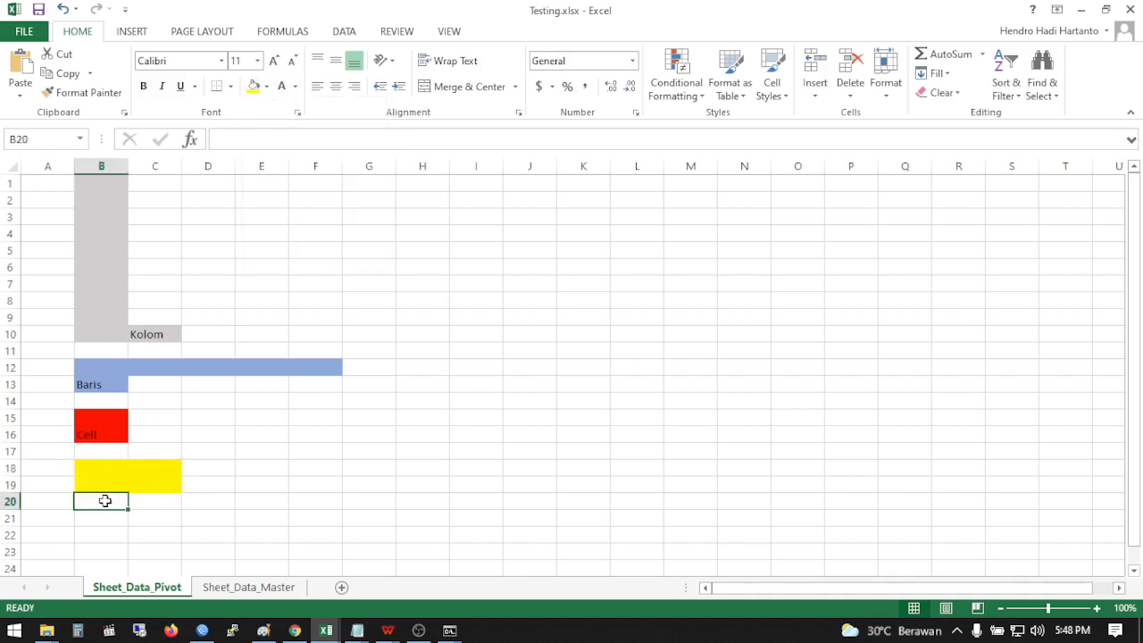
pyautogui.click(104, 482)
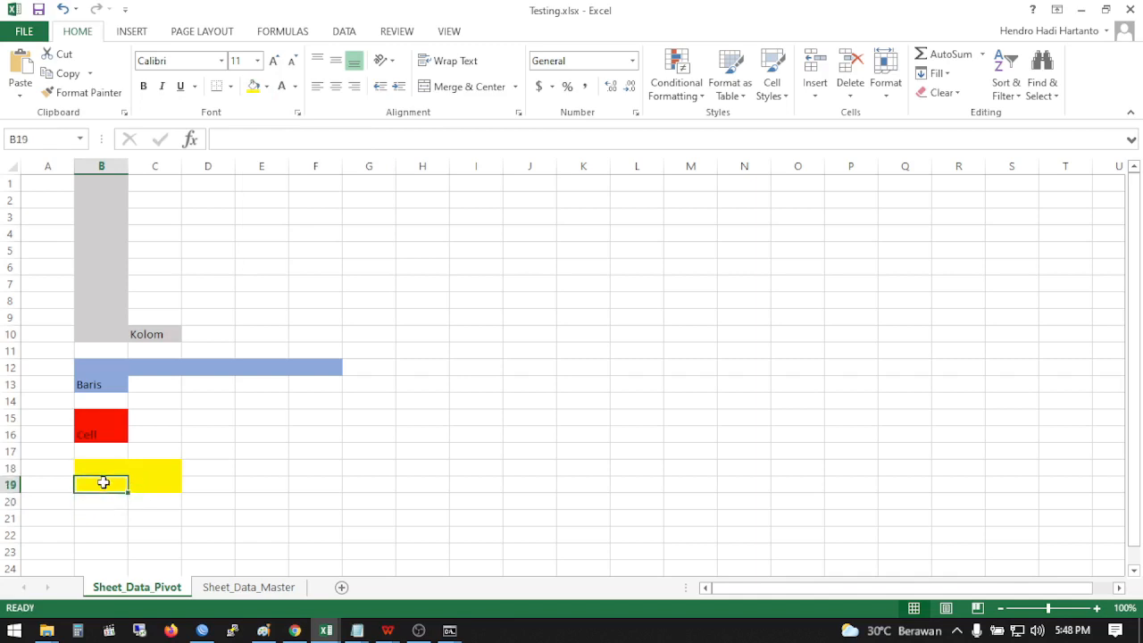
pyautogui.write('Range')
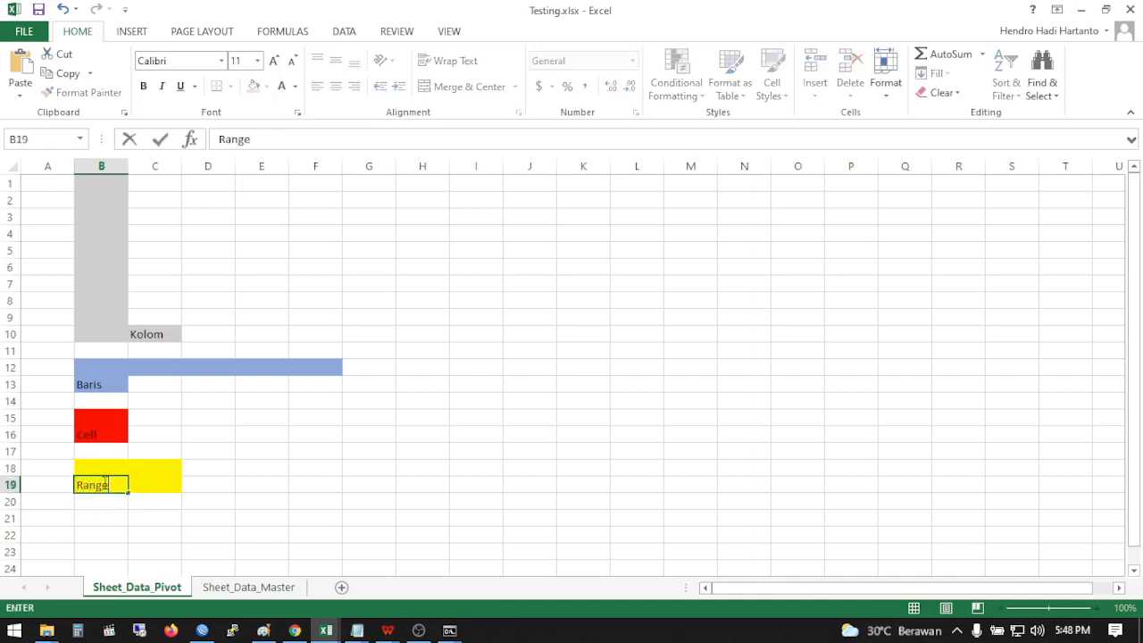
pyautogui.press('Return')
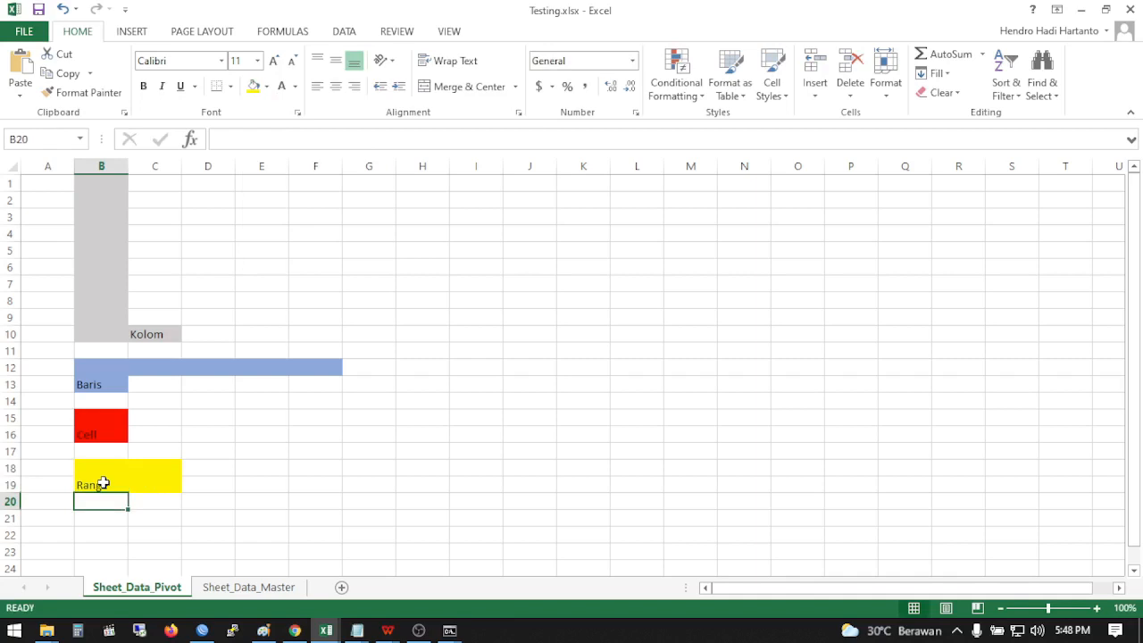
pyautogui.click(99, 185)
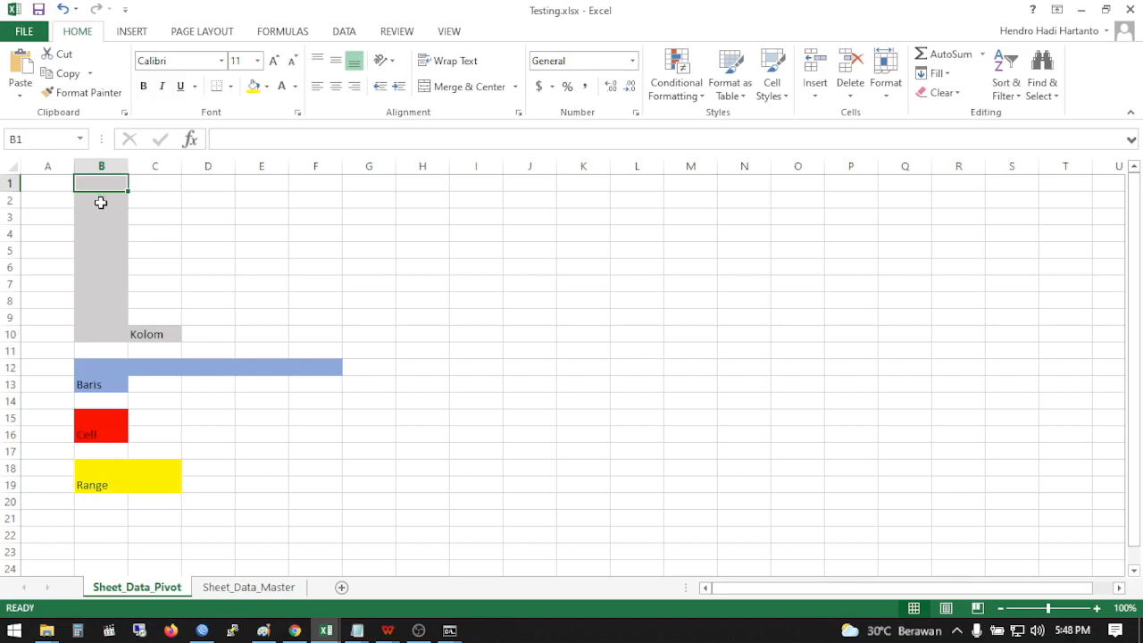
# Review the coloured column, row, cell and range examples by selecting cells within each block, ending on B7
pyautogui.click(101, 231)
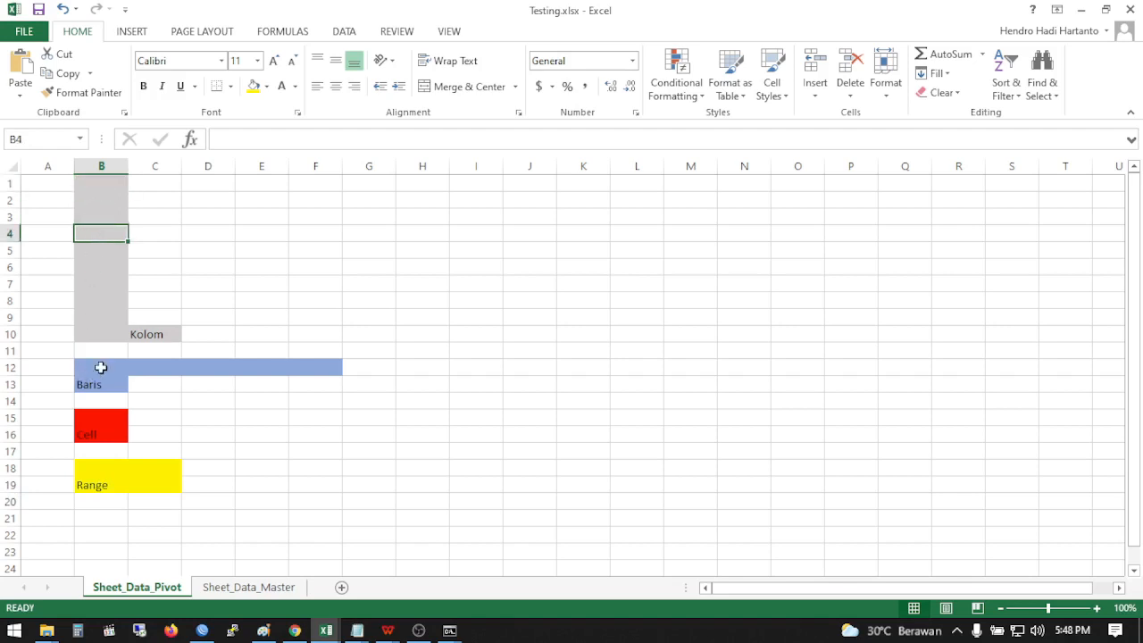
pyautogui.moveTo(102, 368); pyautogui.dragTo(275, 367)
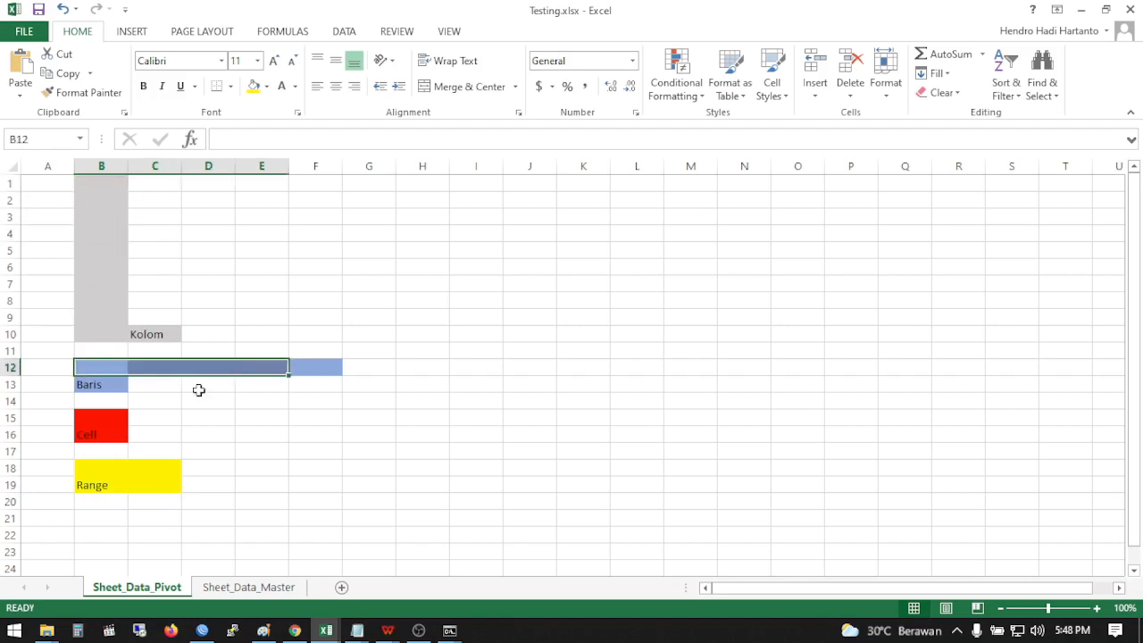
pyautogui.click(103, 417)
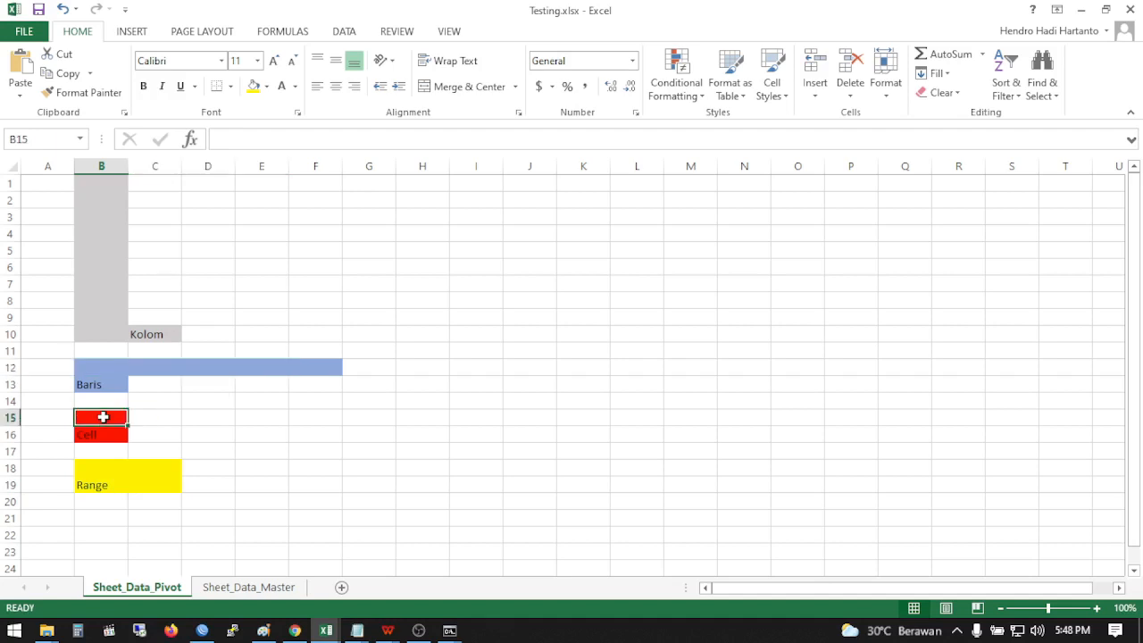
pyautogui.click(89, 469)
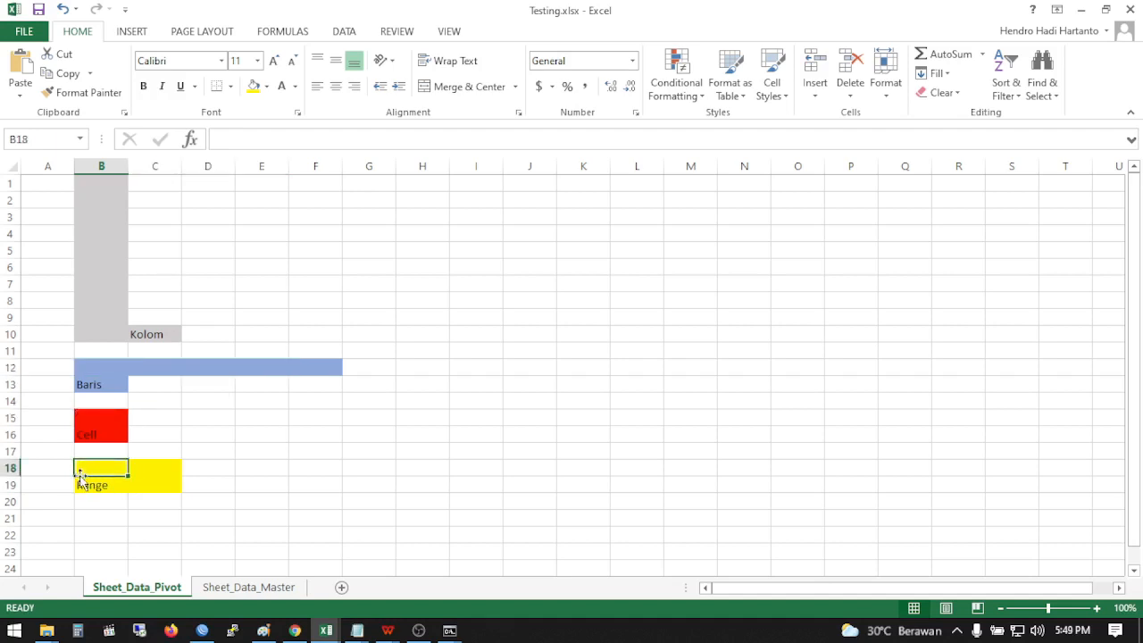
pyautogui.click(105, 283)
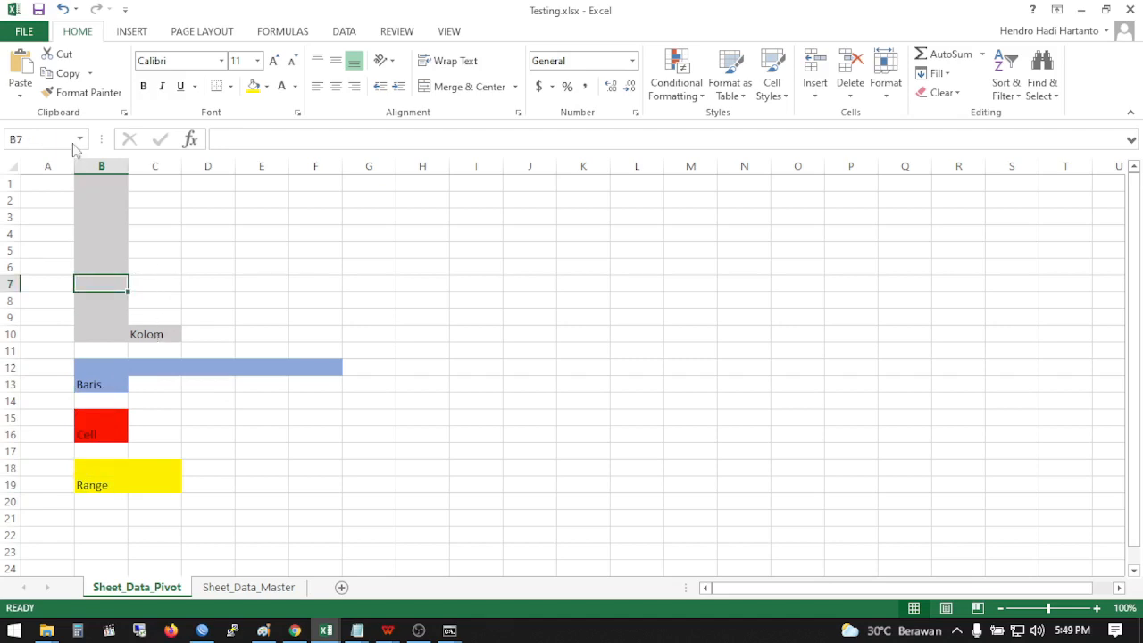
# Look through the Insert, Page Layout, Formulas, Data, Review and View command sets and return to the Home commands
pyautogui.click(129, 34)
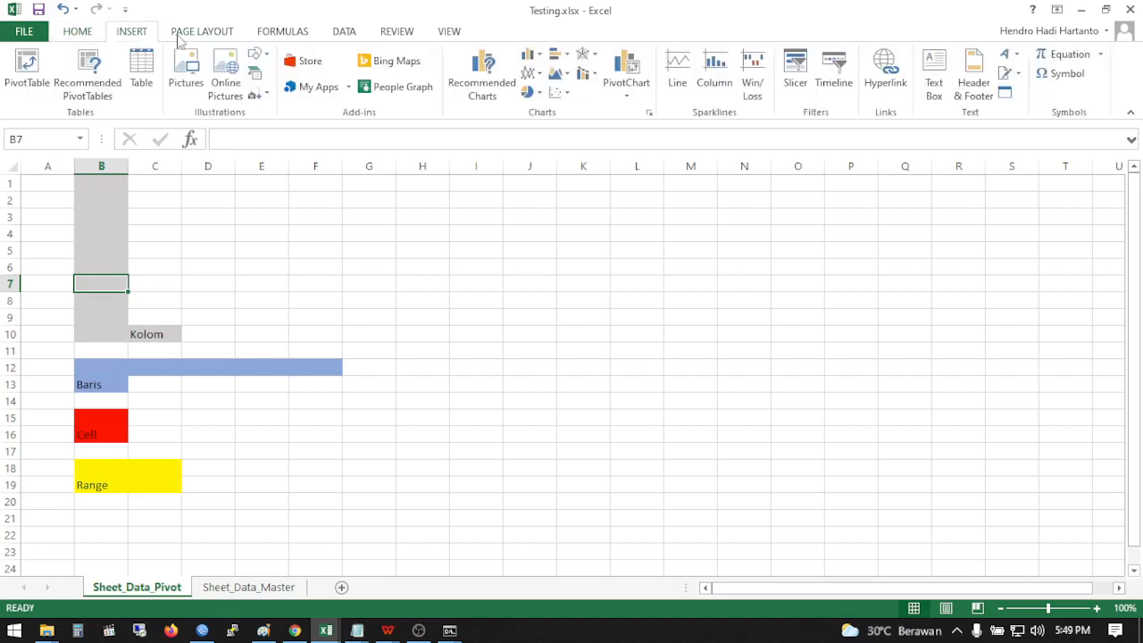
pyautogui.click(194, 35)
pyautogui.click(281, 36)
pyautogui.click(342, 36)
pyautogui.click(397, 34)
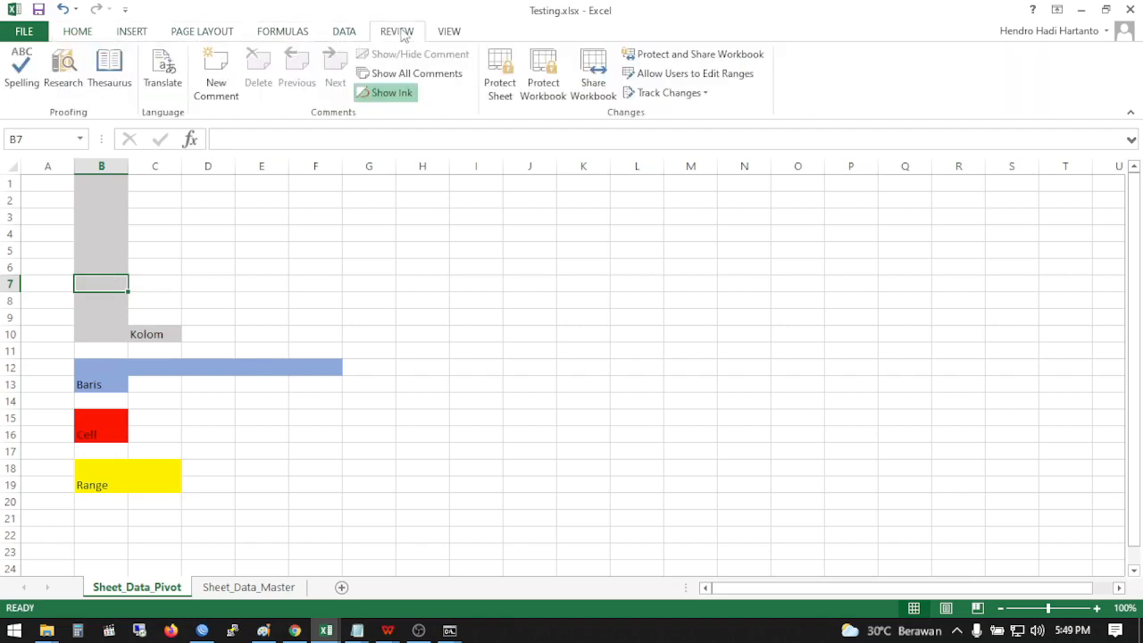
pyautogui.click(444, 32)
pyautogui.click(82, 33)
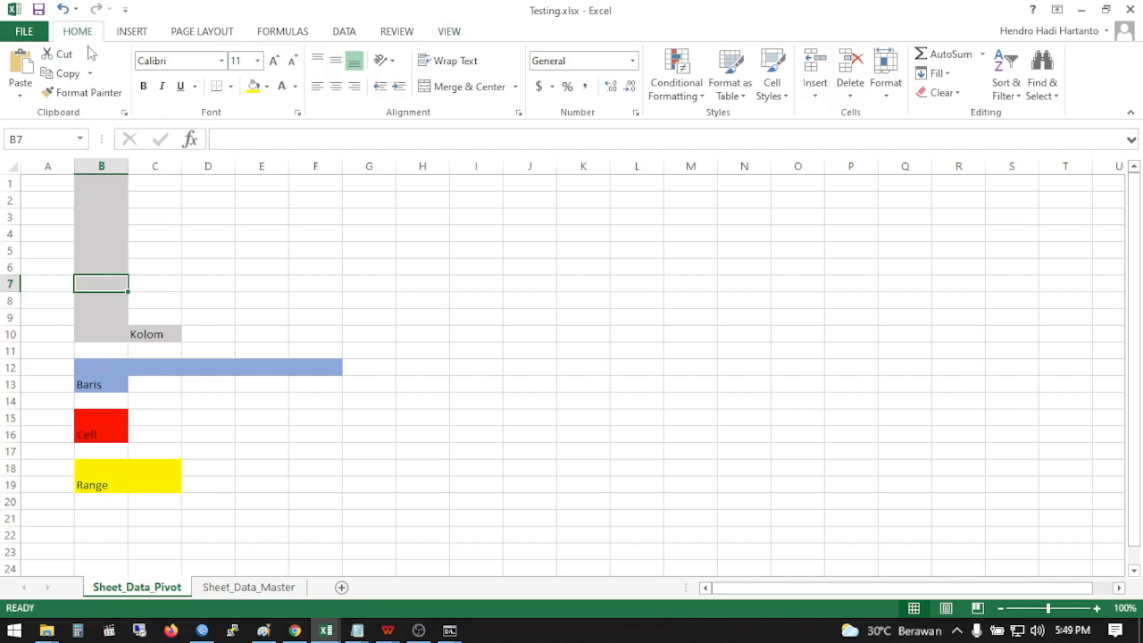
pyautogui.click(130, 33)
pyautogui.click(78, 33)
# Examine the alignment settings and number format categories available for cell B7, leaving its formatting as it is
pyautogui.click(517, 113)
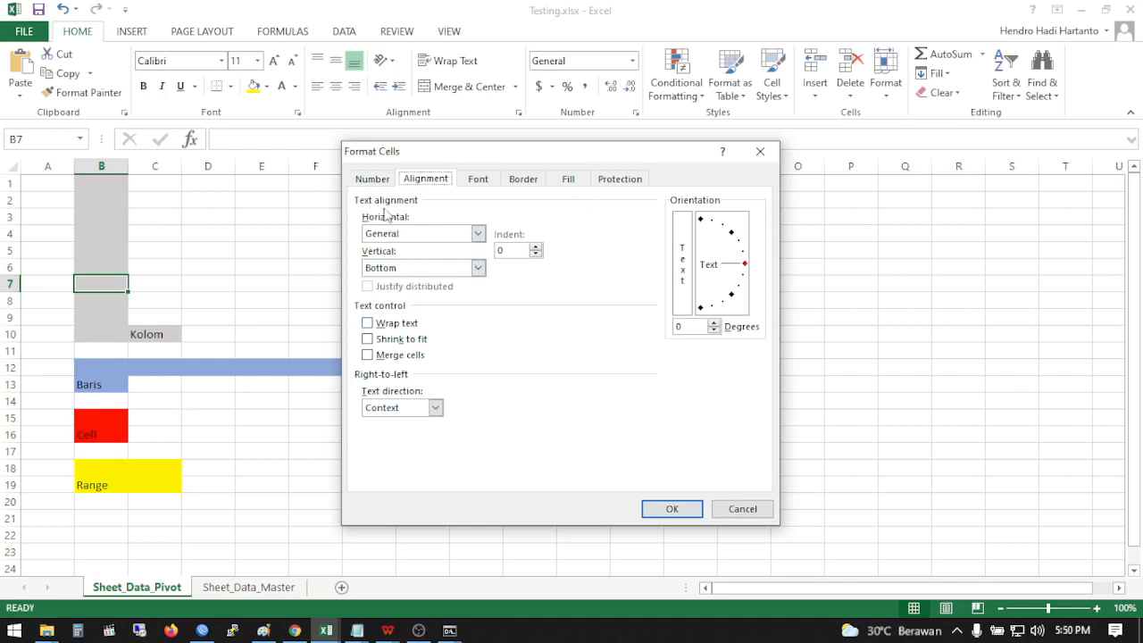
pyautogui.click(378, 181)
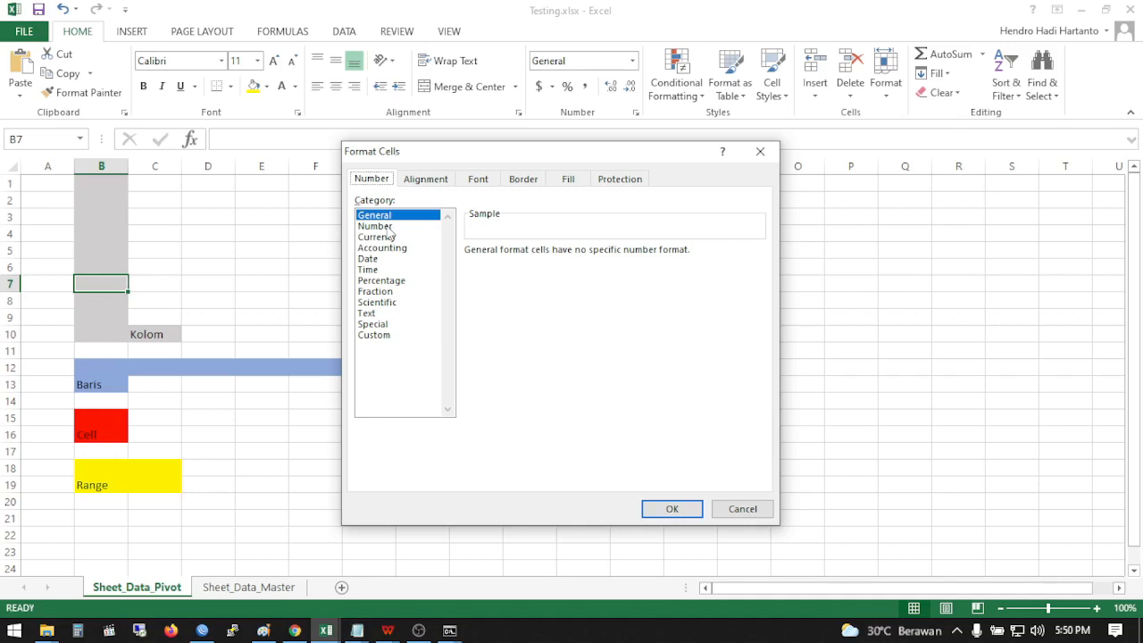
pyautogui.click(760, 150)
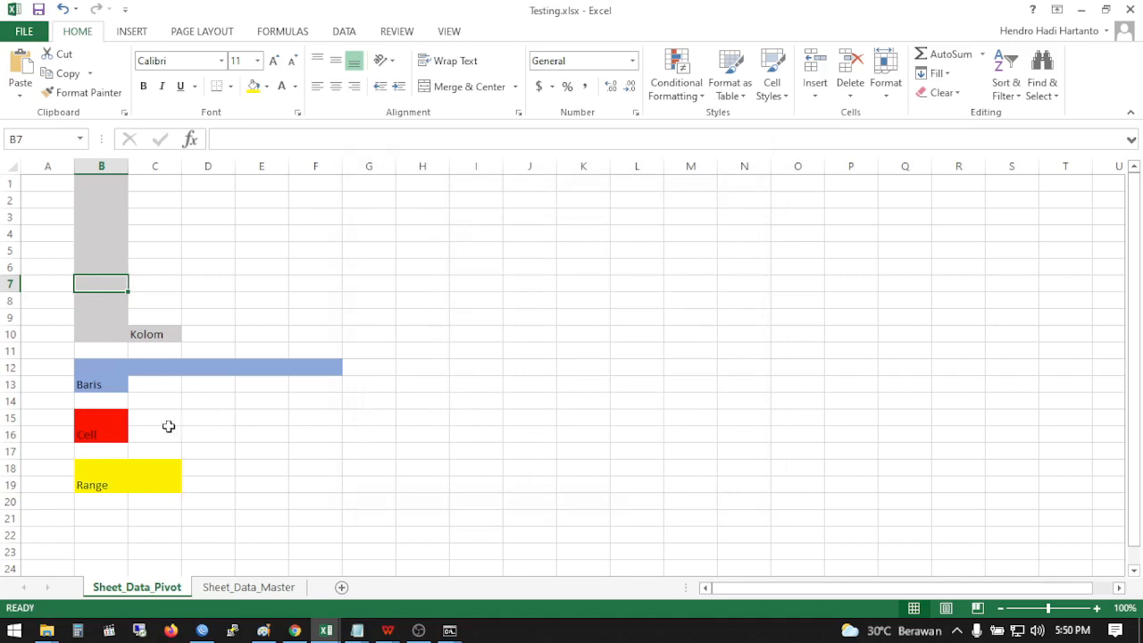
# Enter the number 17000 in the red cell B15
pyautogui.click(100, 421)
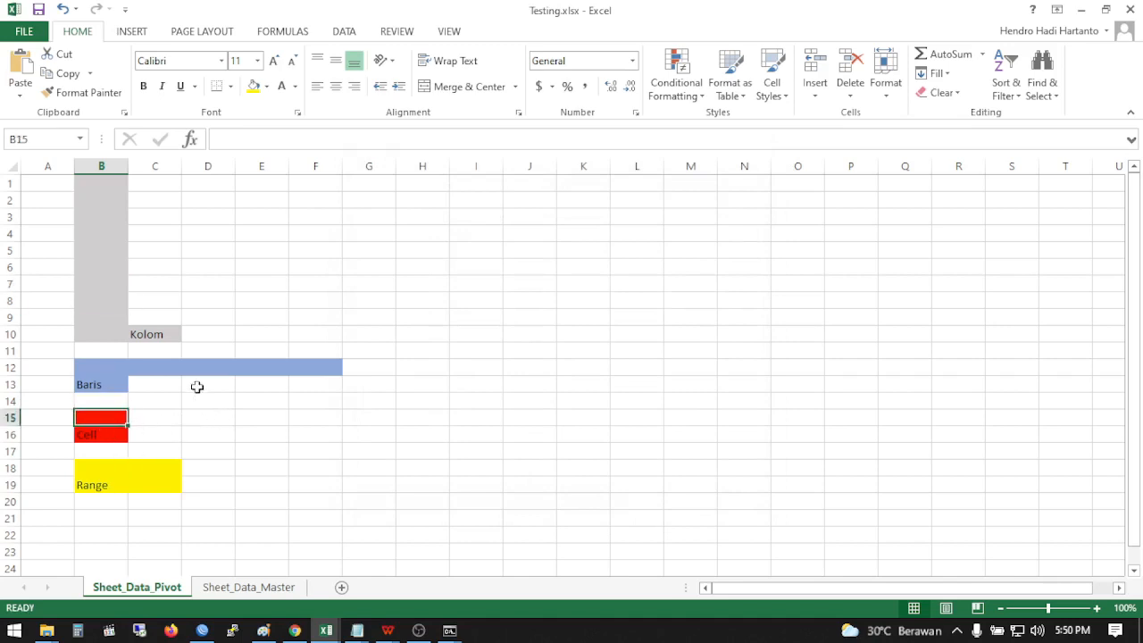
pyautogui.write('17')
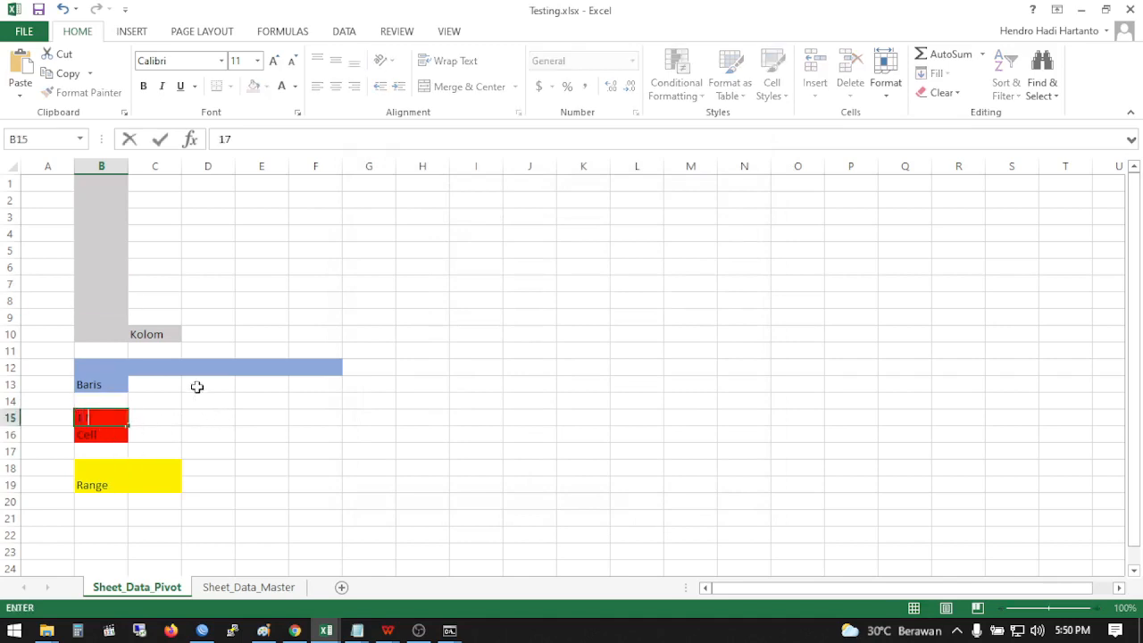
pyautogui.write('000')
pyautogui.press('Return')
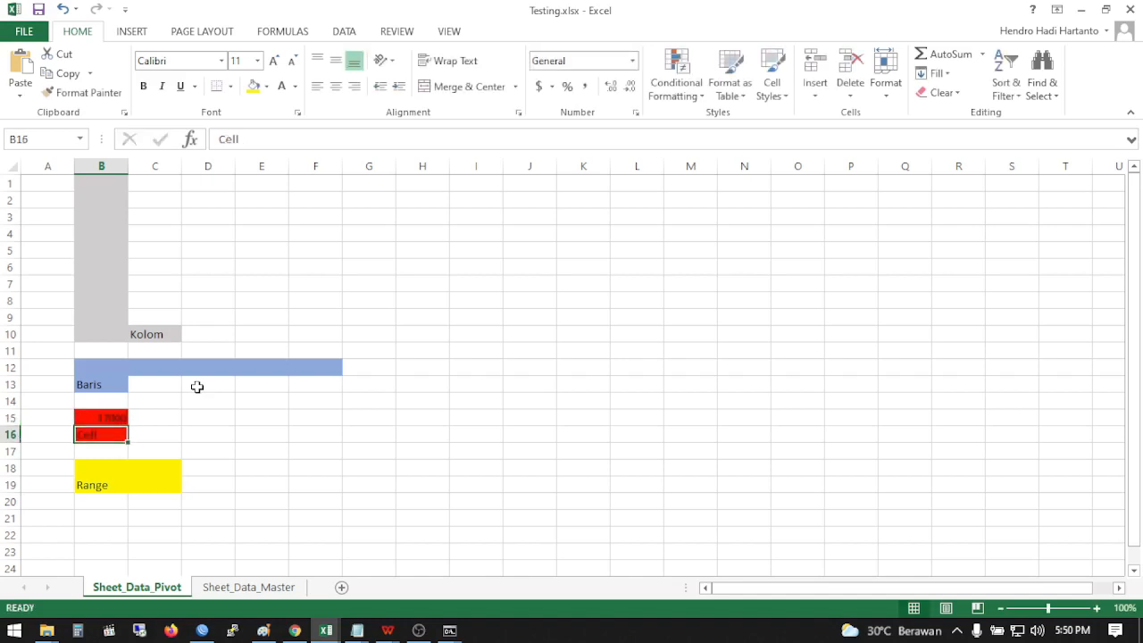
# Check the preset accounting currency formats offered for cell B15 without applying one
pyautogui.click(93, 419)
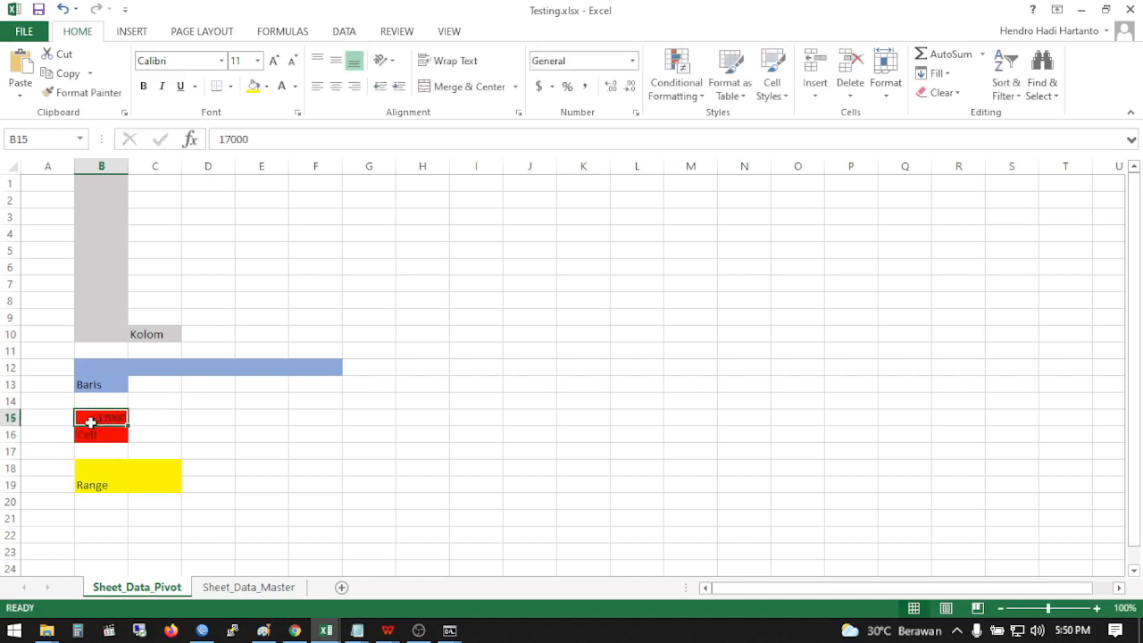
pyautogui.click(553, 88)
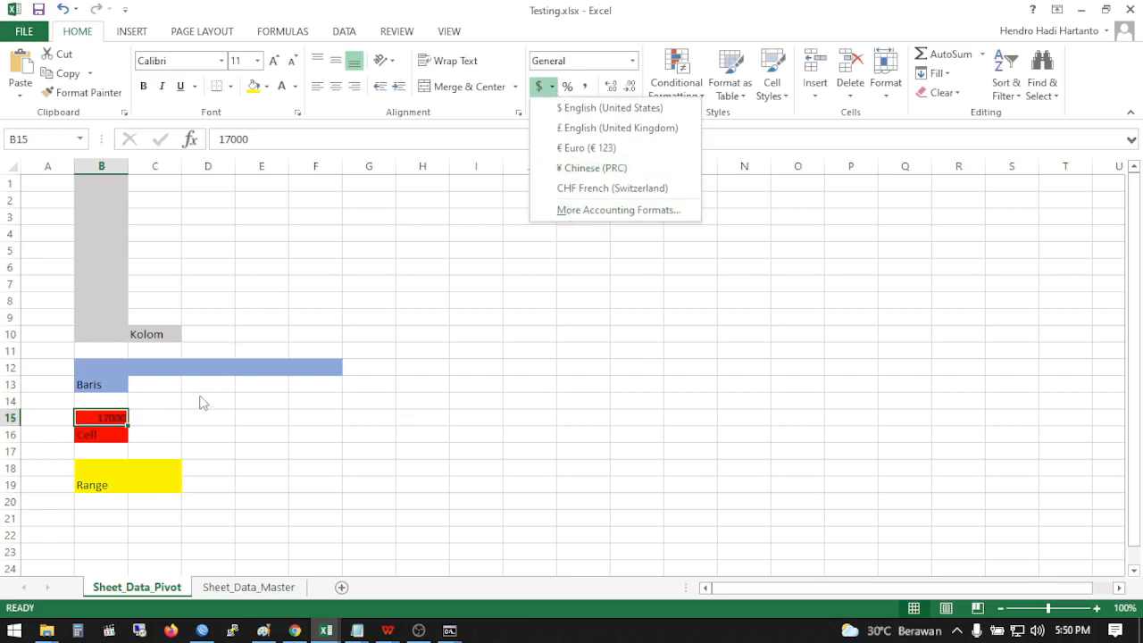
pyautogui.click(115, 410)
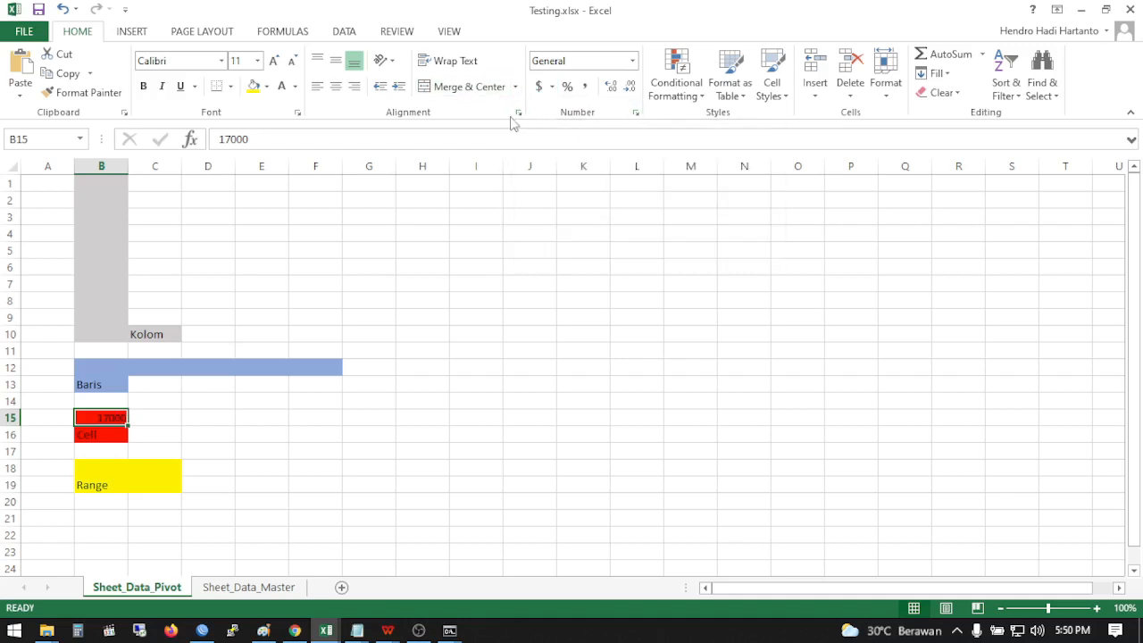
# Compare how B15's value previews in the General, Number, Currency, Accounting, Date, Time and Percentage format categories
pyautogui.click(636, 113)
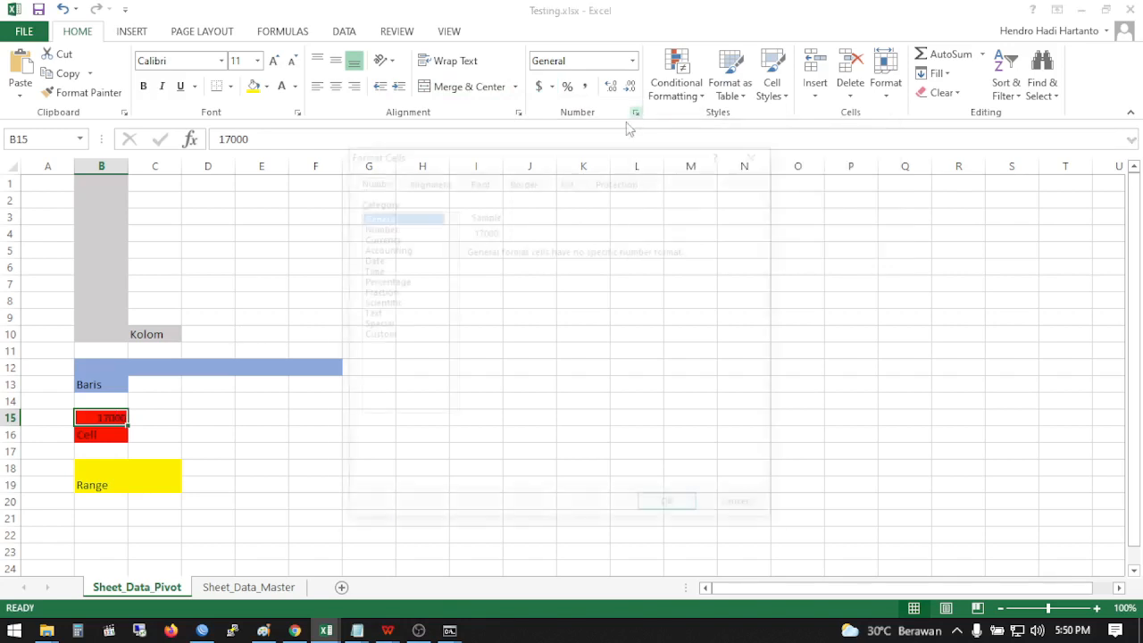
pyautogui.click(396, 238)
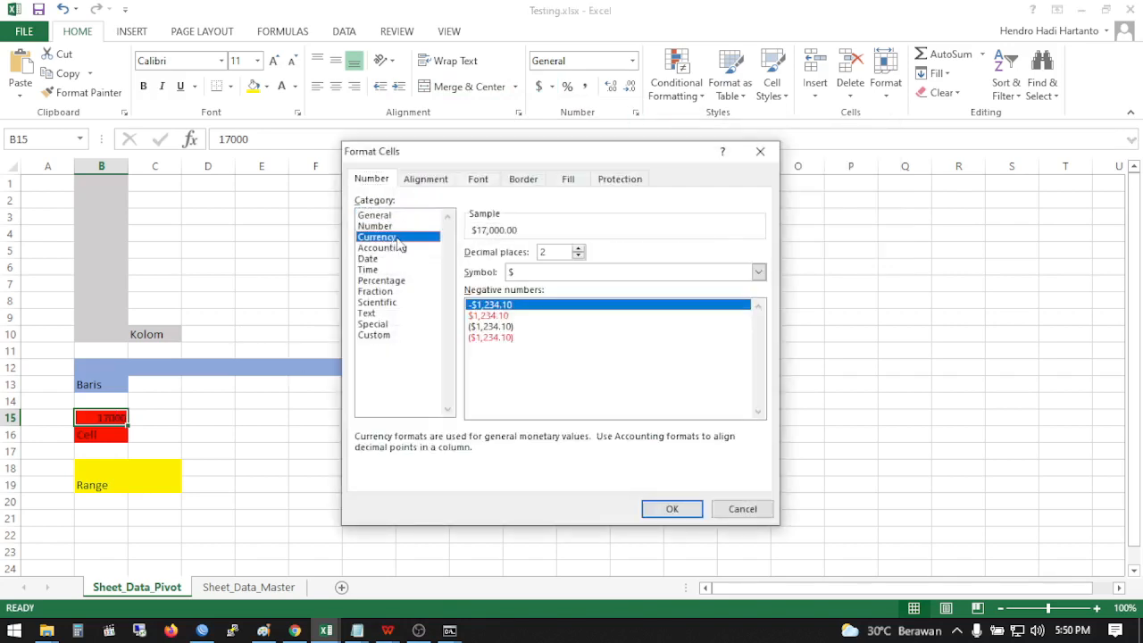
pyautogui.click(386, 250)
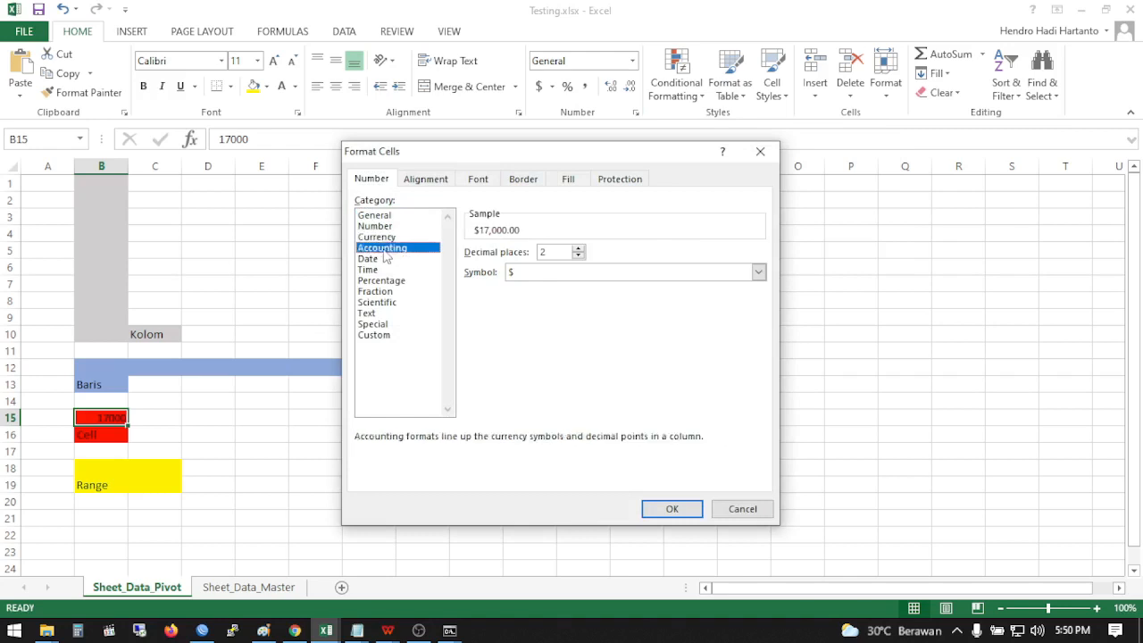
pyautogui.click(759, 272)
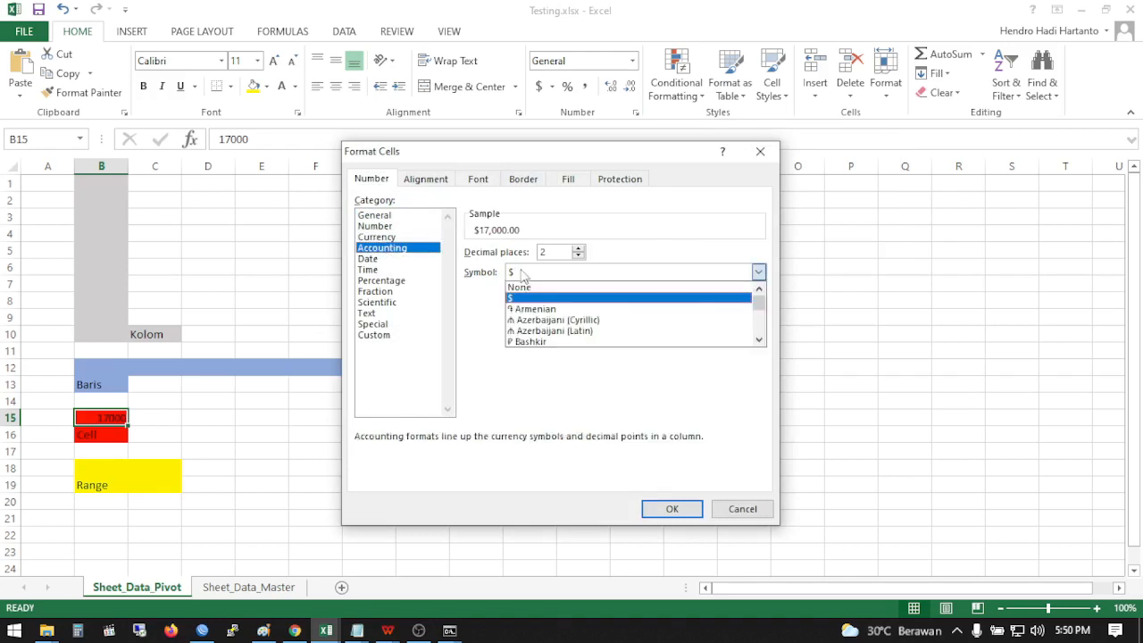
pyautogui.click(759, 272)
pyautogui.click(376, 228)
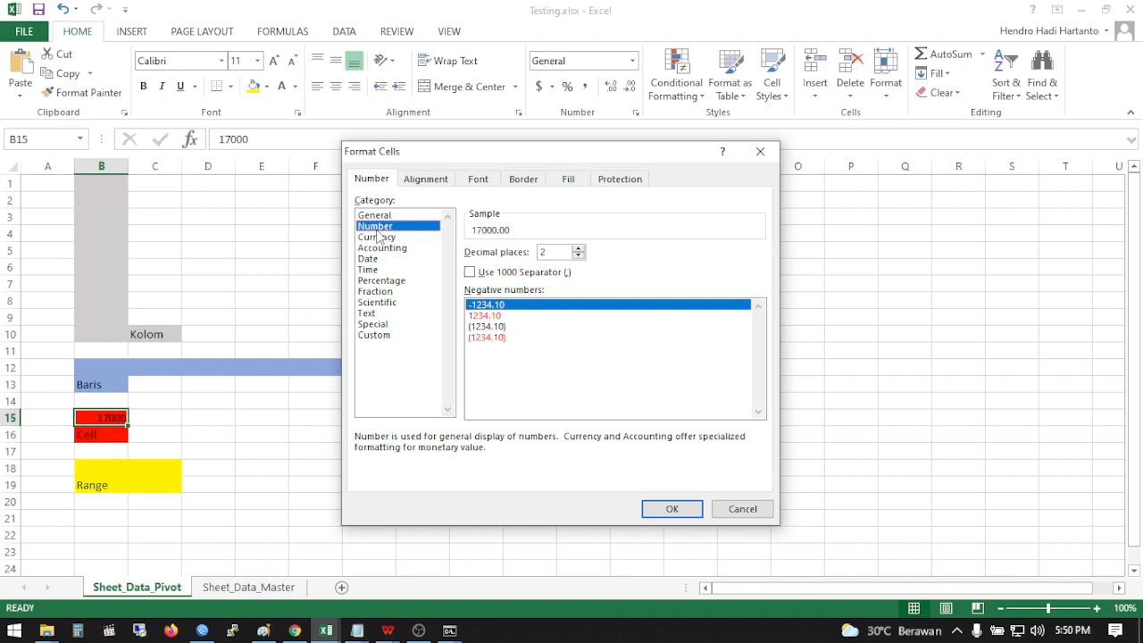
pyautogui.click(375, 216)
pyautogui.click(374, 227)
pyautogui.click(376, 237)
pyautogui.click(368, 258)
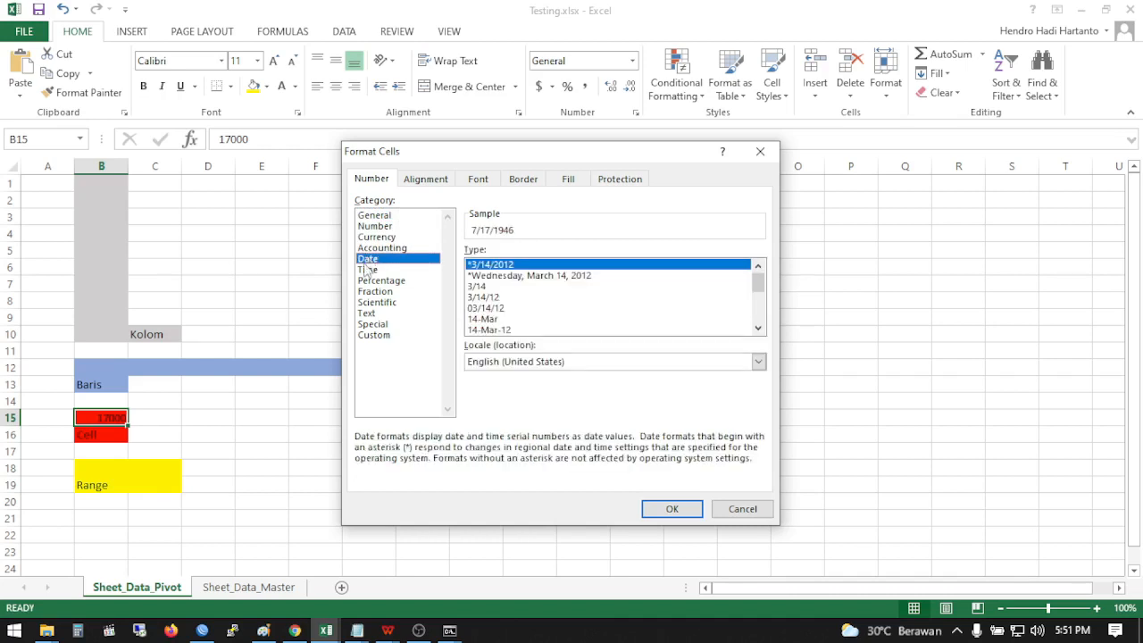
pyautogui.click(367, 268)
pyautogui.click(370, 280)
# Format cell B15 as Currency with the $ symbol and two decimal places after browsing the available currency symbols
pyautogui.click(378, 238)
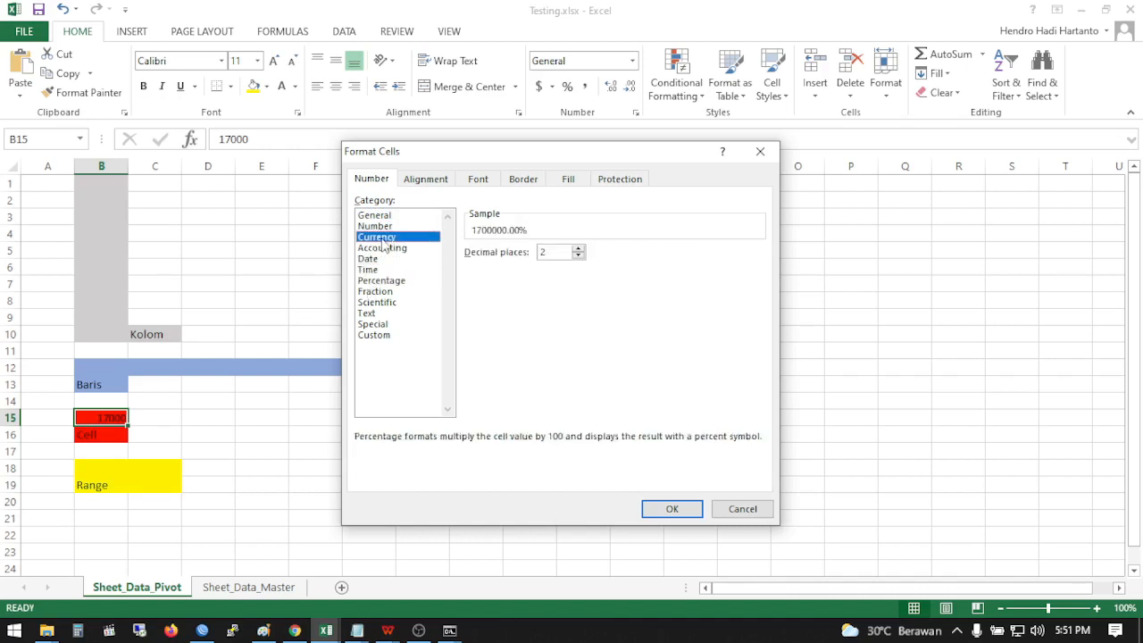
pyautogui.click(541, 275)
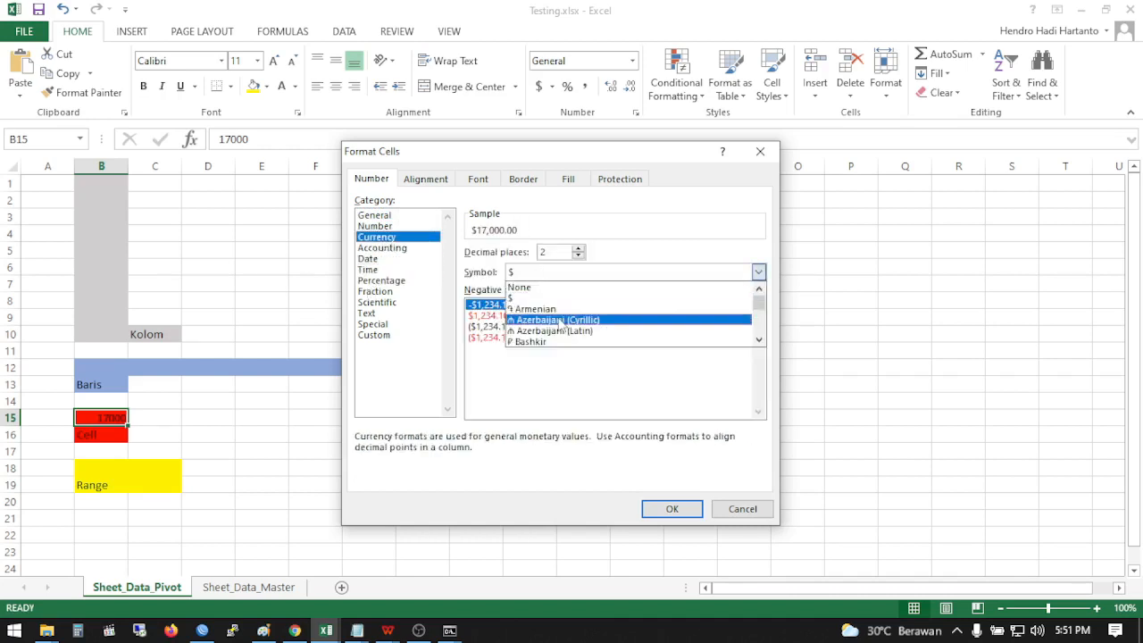
pyautogui.scroll(-2, 560, 323)
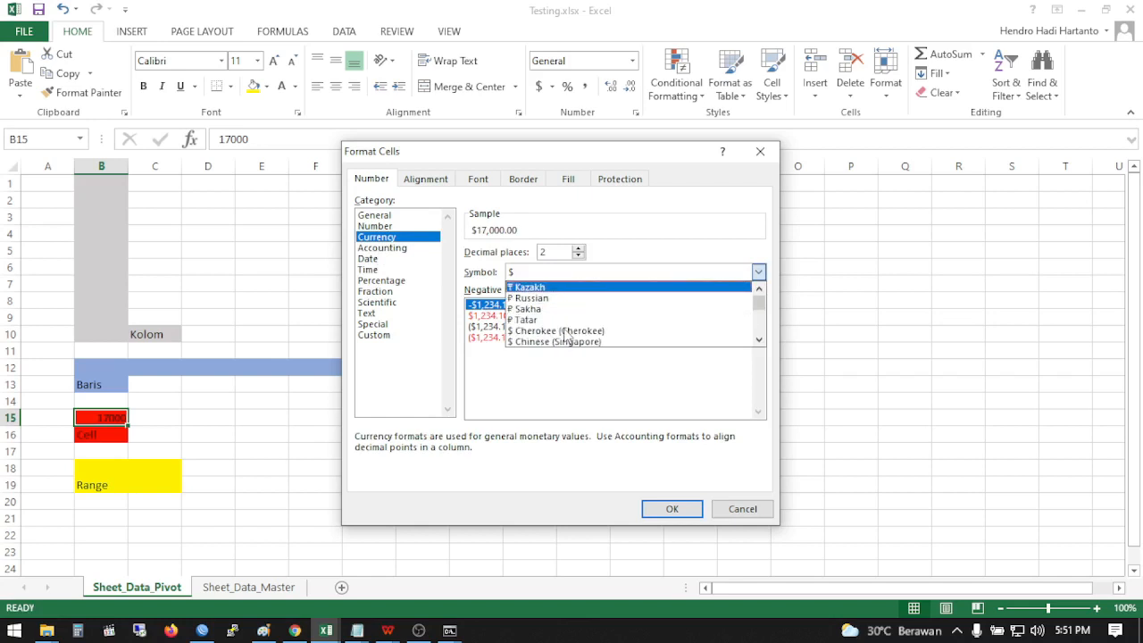
pyautogui.scroll(-5, 565, 335)
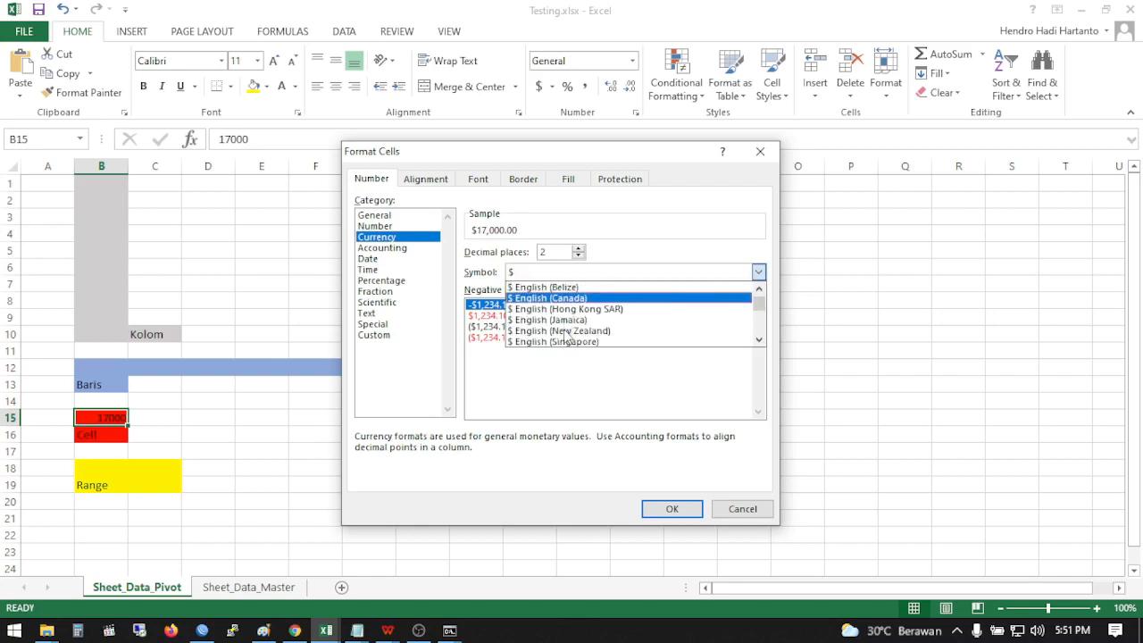
pyautogui.scroll(-6, 565, 336)
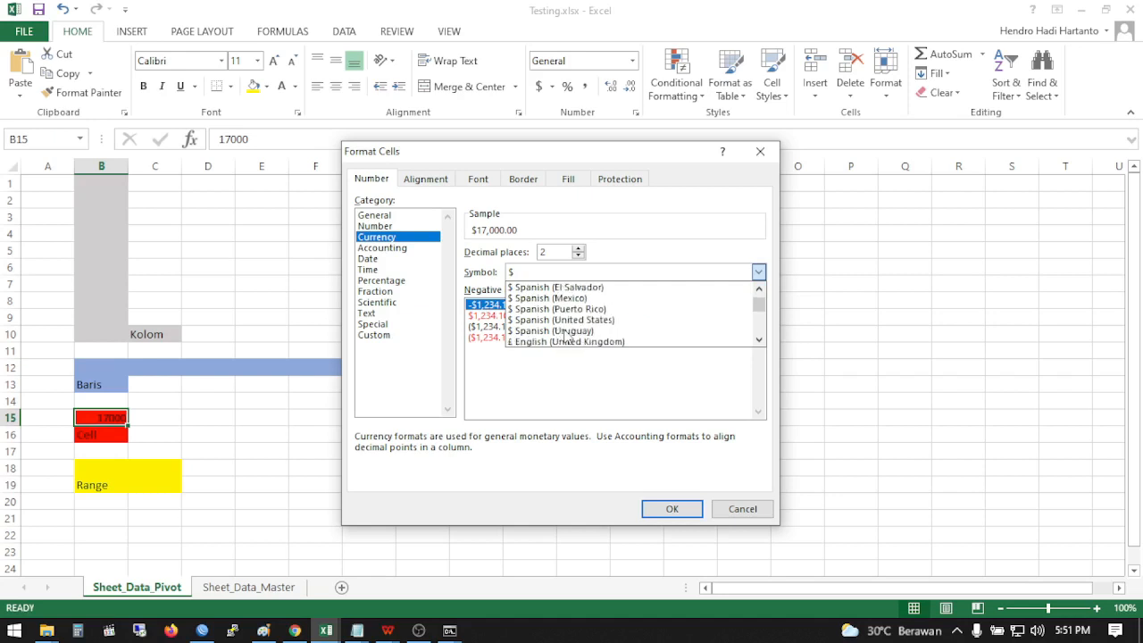
pyautogui.scroll(-6, 565, 335)
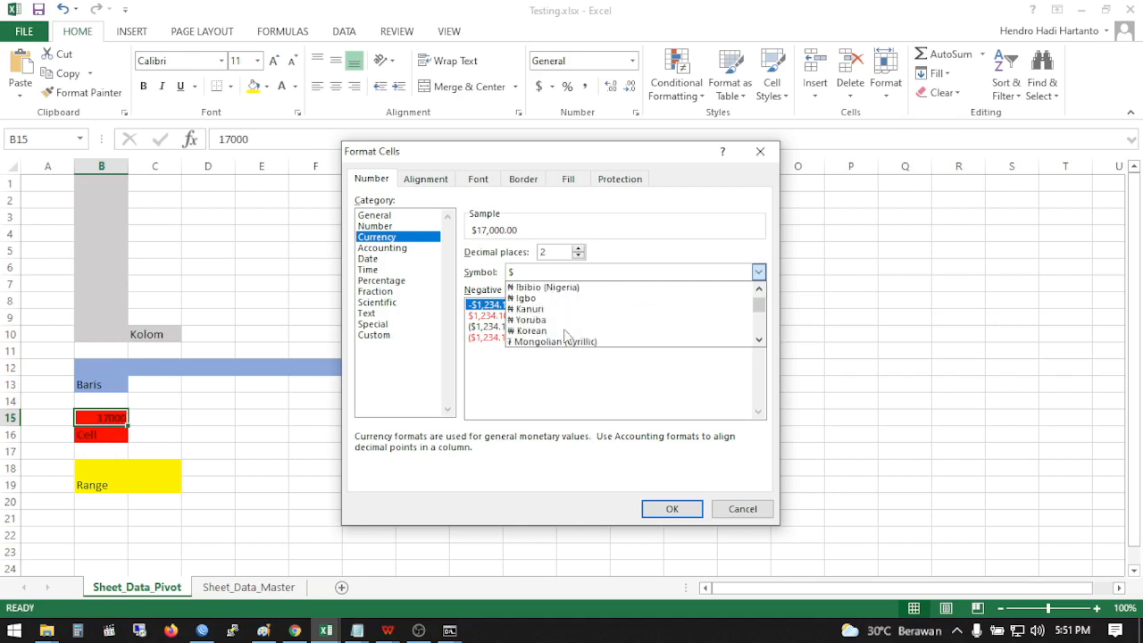
pyautogui.scroll(-6, 565, 336)
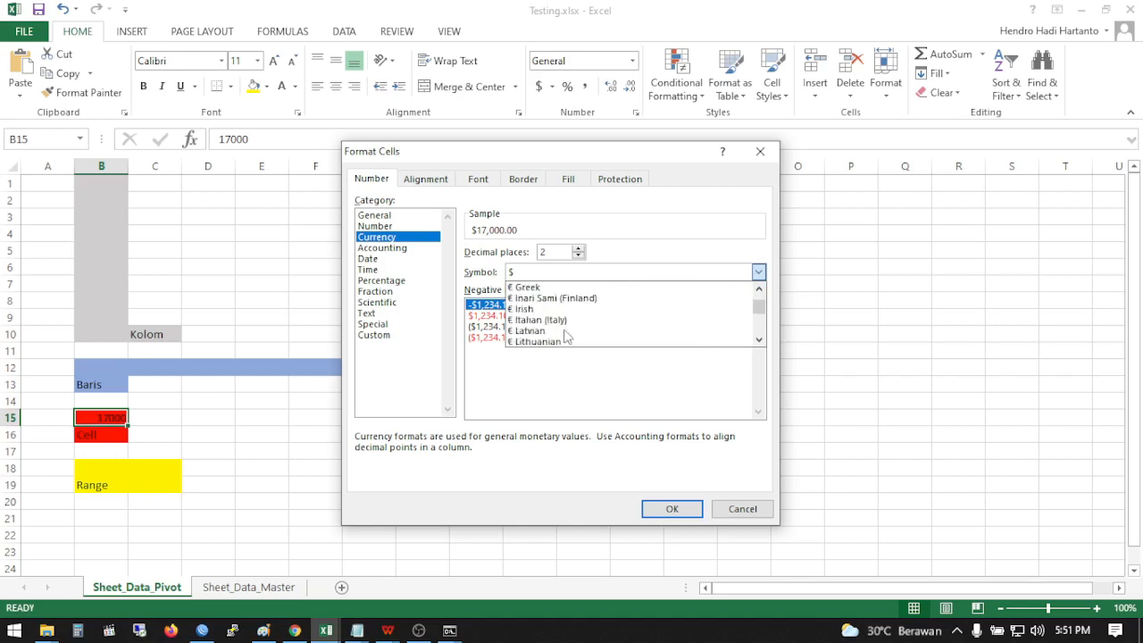
pyautogui.moveTo(758, 308); pyautogui.dragTo(762, 284)
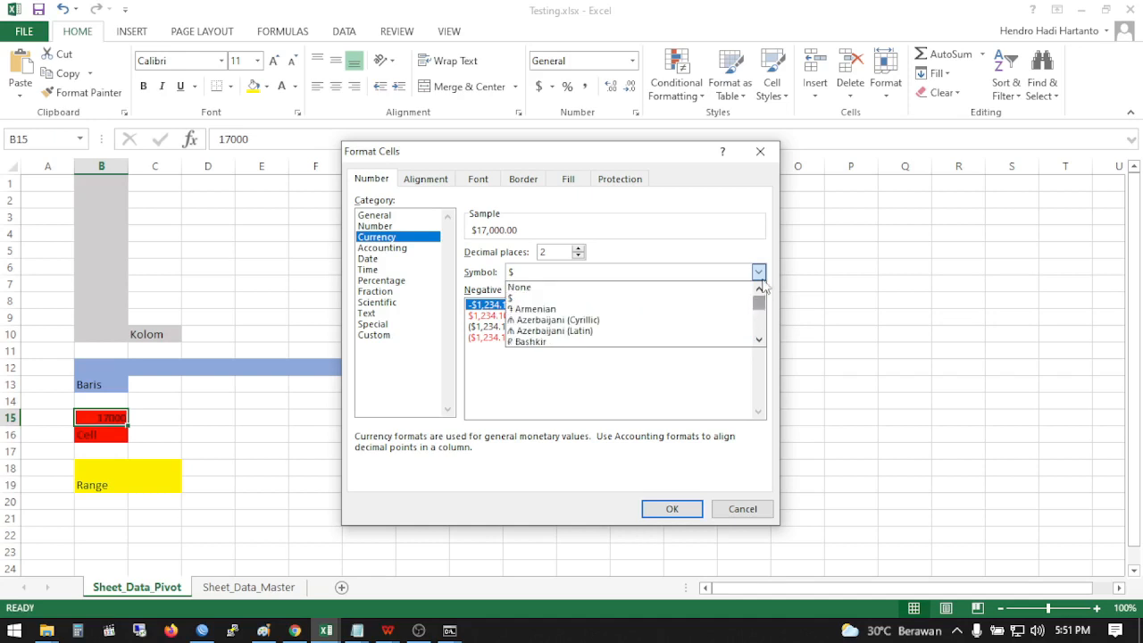
pyautogui.click(582, 300)
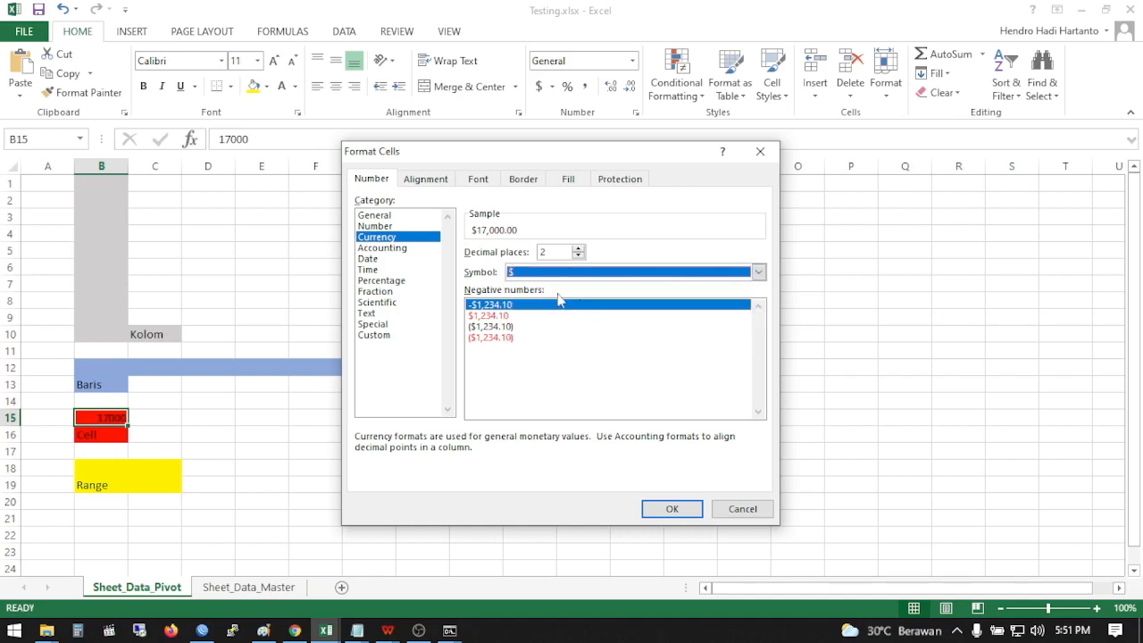
pyautogui.click(676, 508)
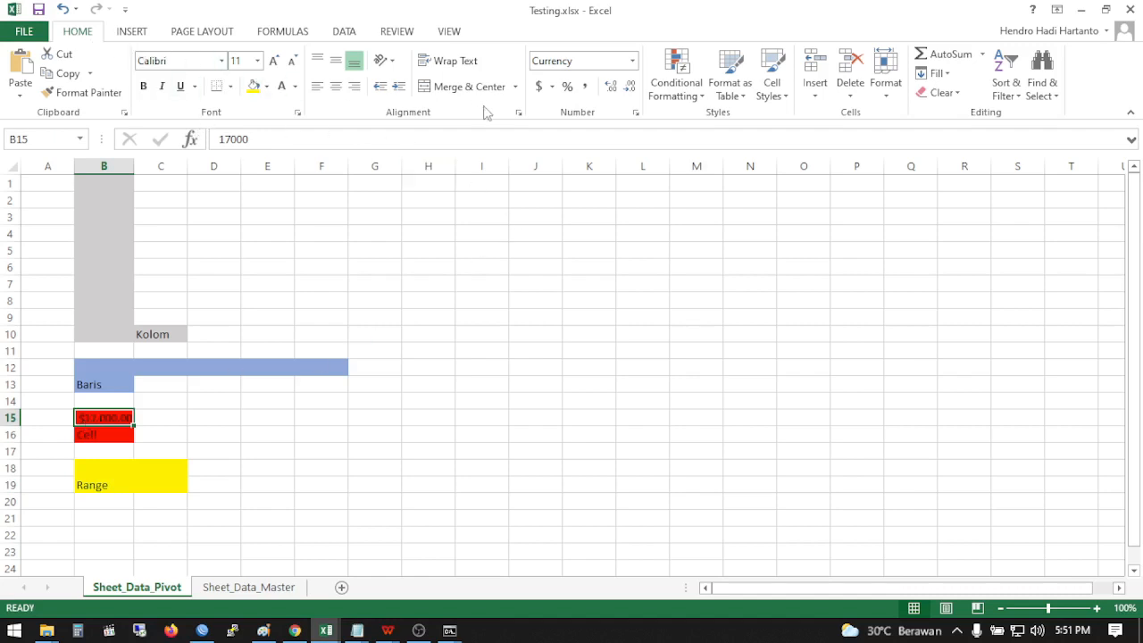
# Review cell B15's alignment, font, border, fill and number format settings, keeping them as they are
pyautogui.click(518, 112)
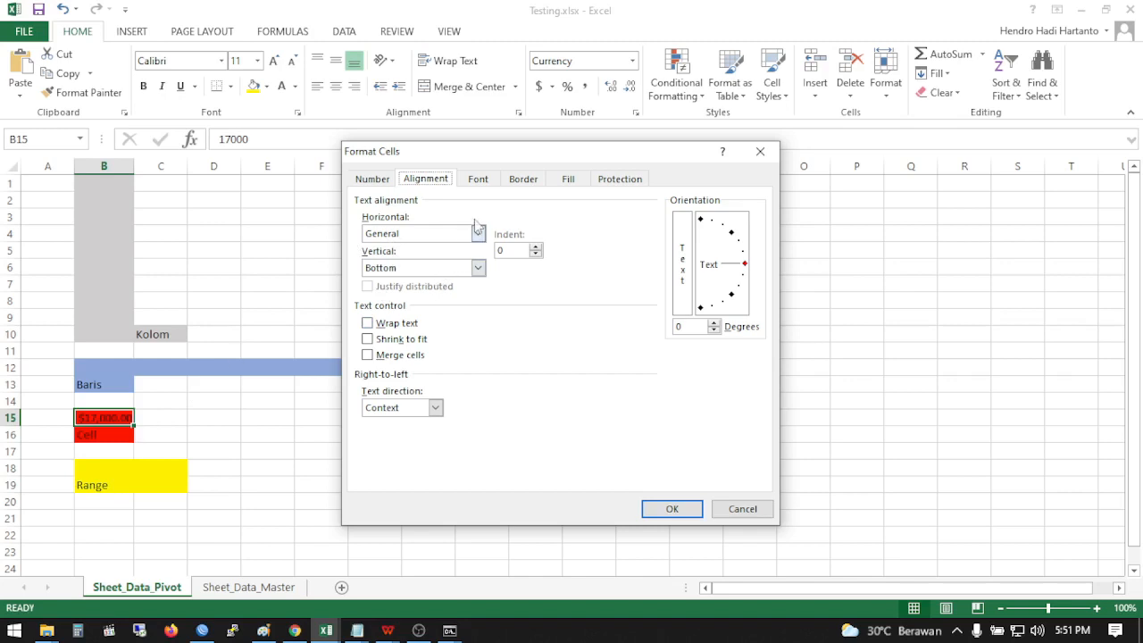
pyautogui.click(488, 182)
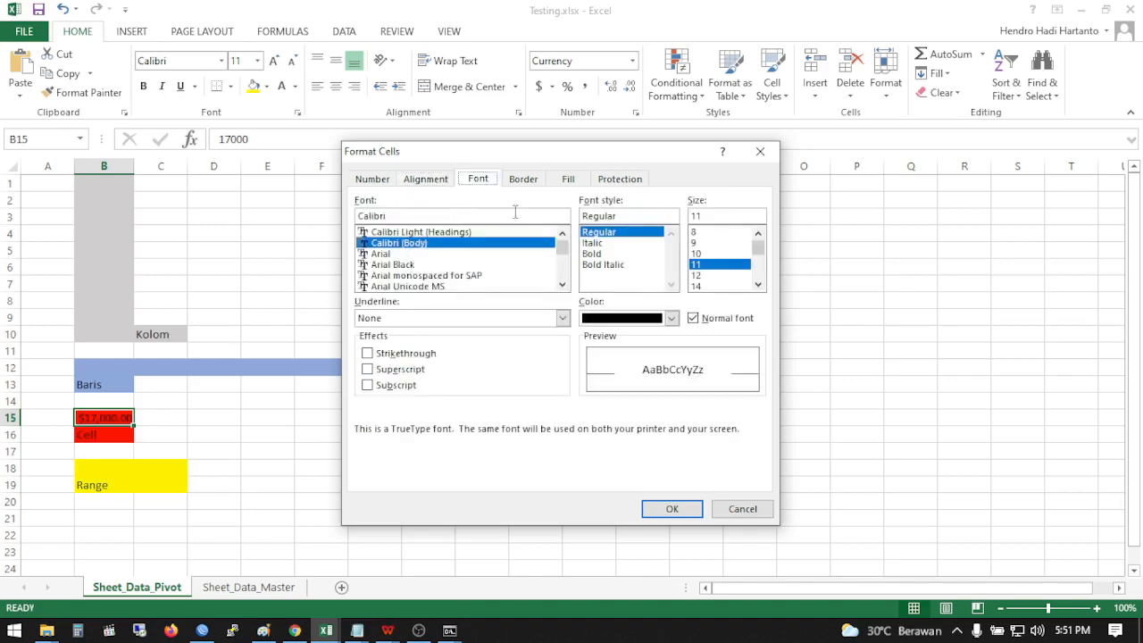
pyautogui.click(530, 181)
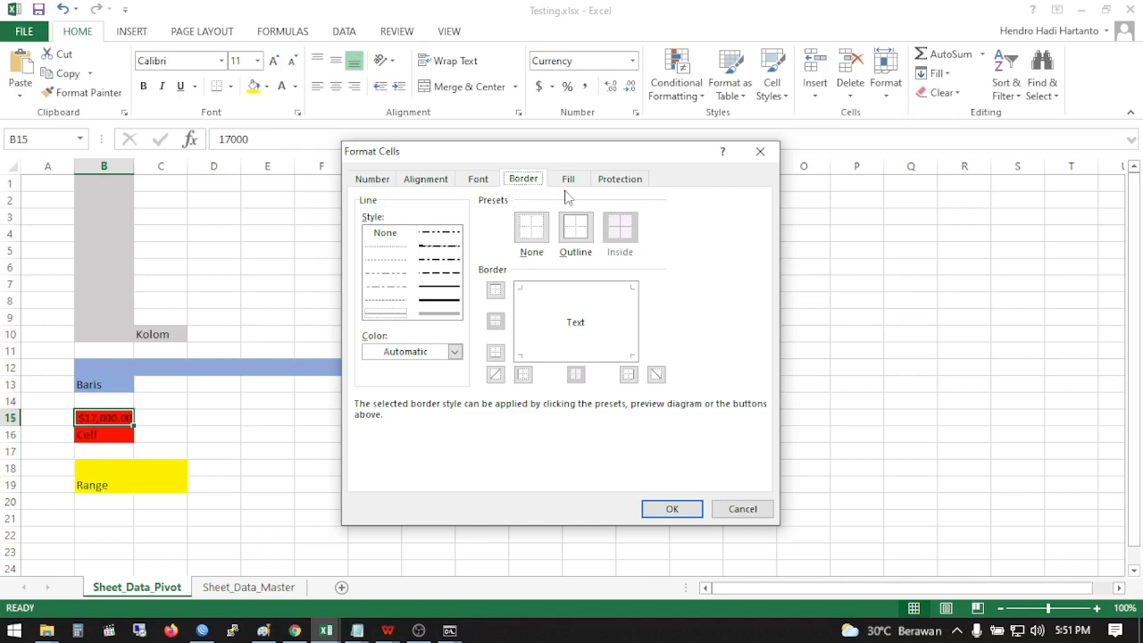
pyautogui.click(570, 180)
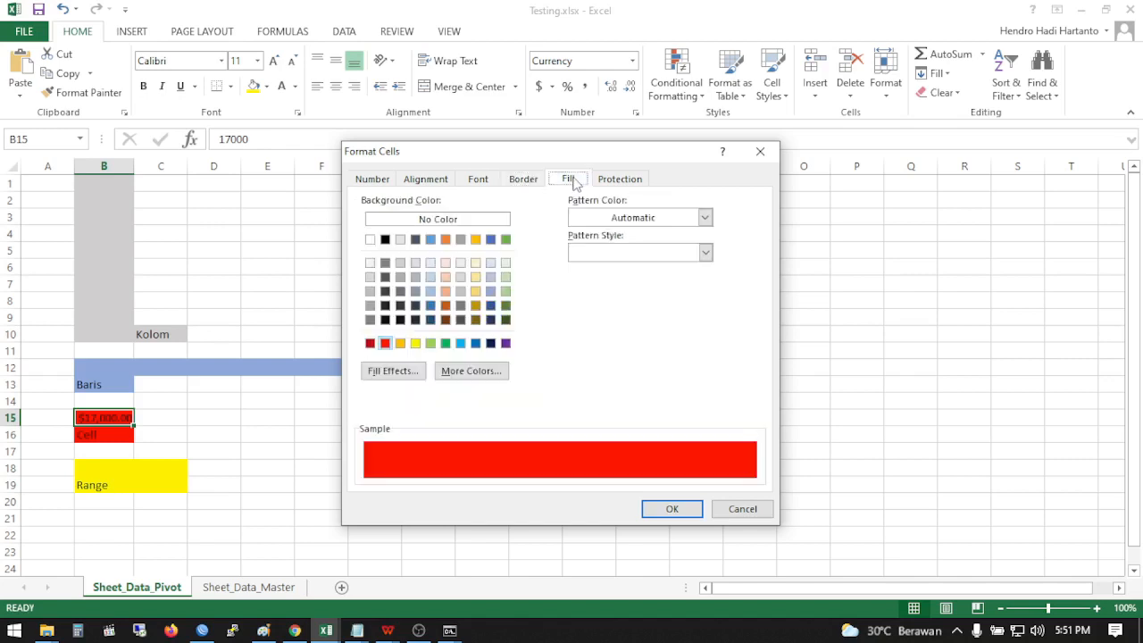
pyautogui.click(374, 181)
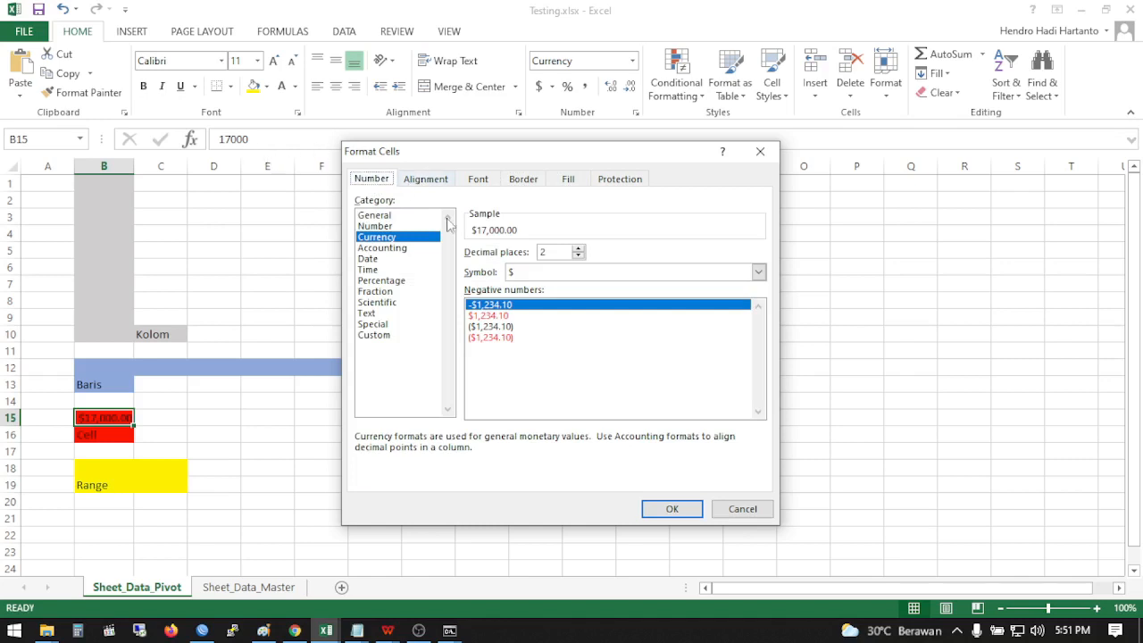
pyautogui.click(670, 510)
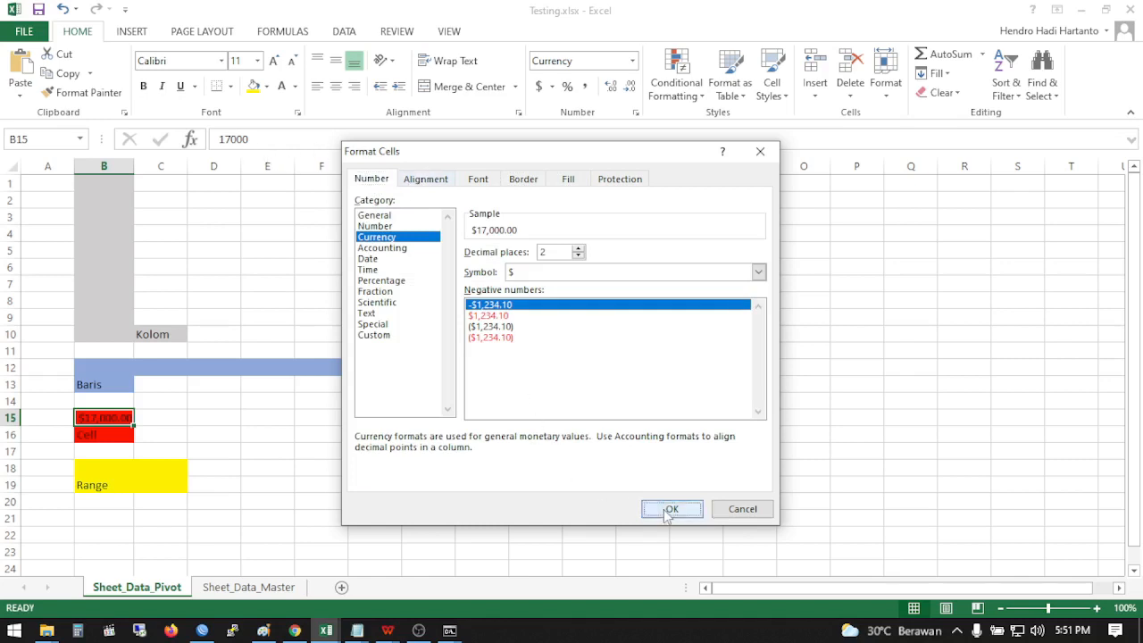
# Survey the ribbon commands for inserting objects, page layout, formulas, data, reviewing and worksheet views
pyautogui.click(143, 33)
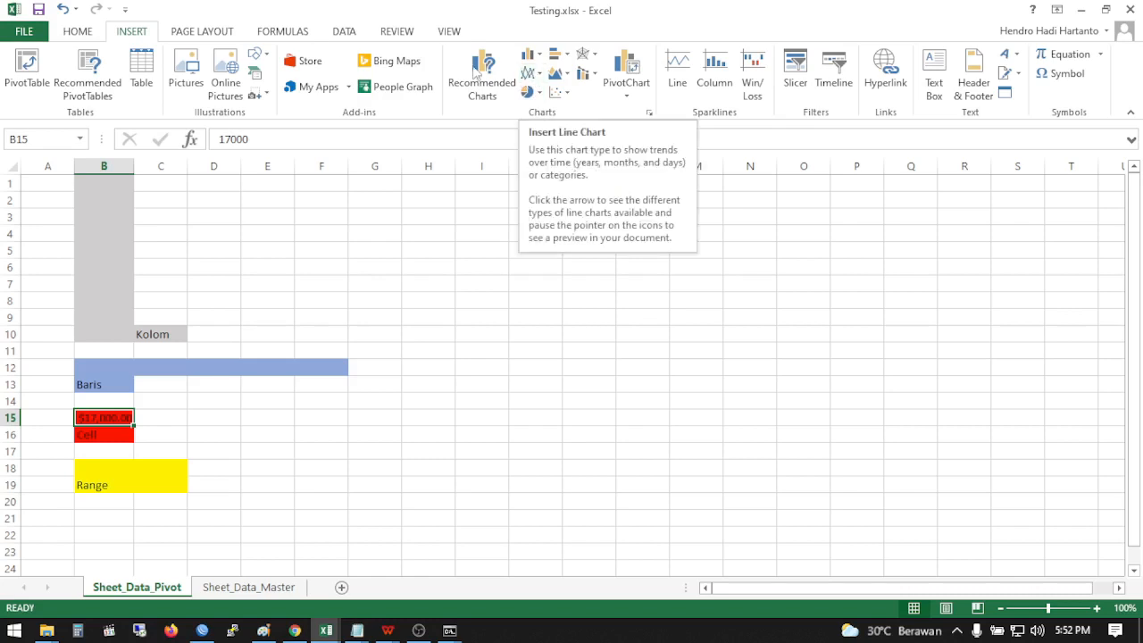
pyautogui.click(218, 32)
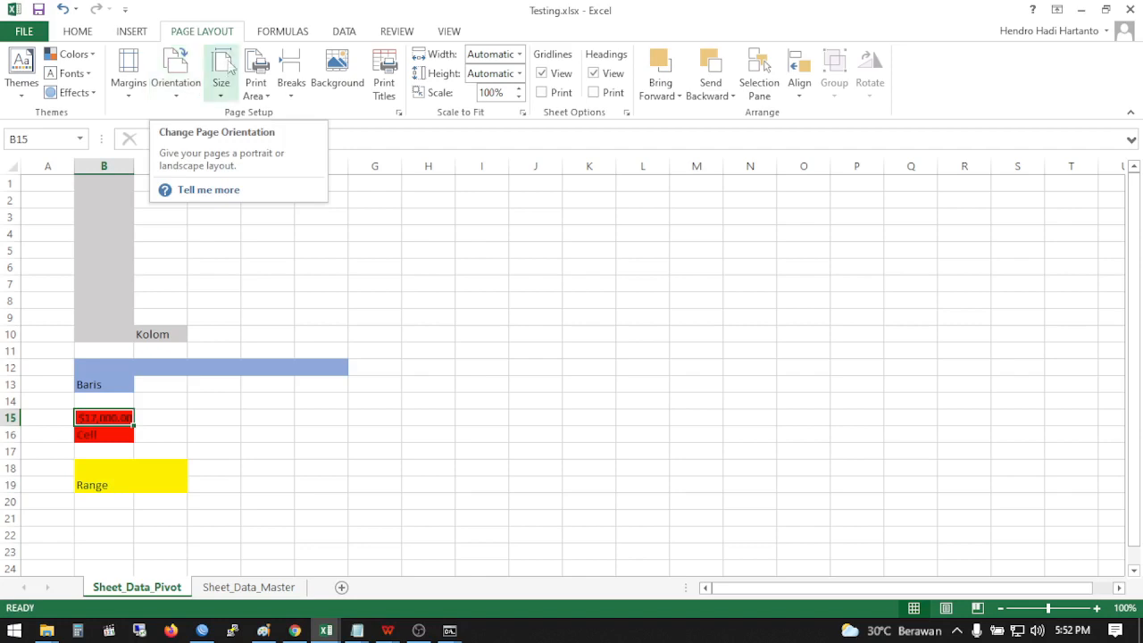
pyautogui.click(282, 31)
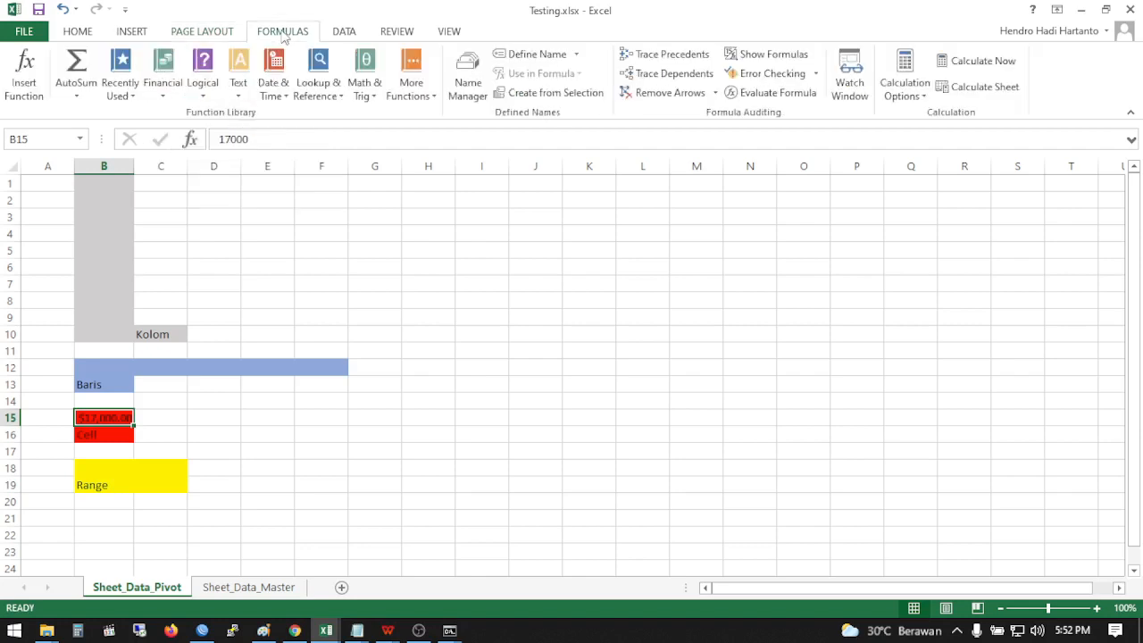
pyautogui.click(354, 32)
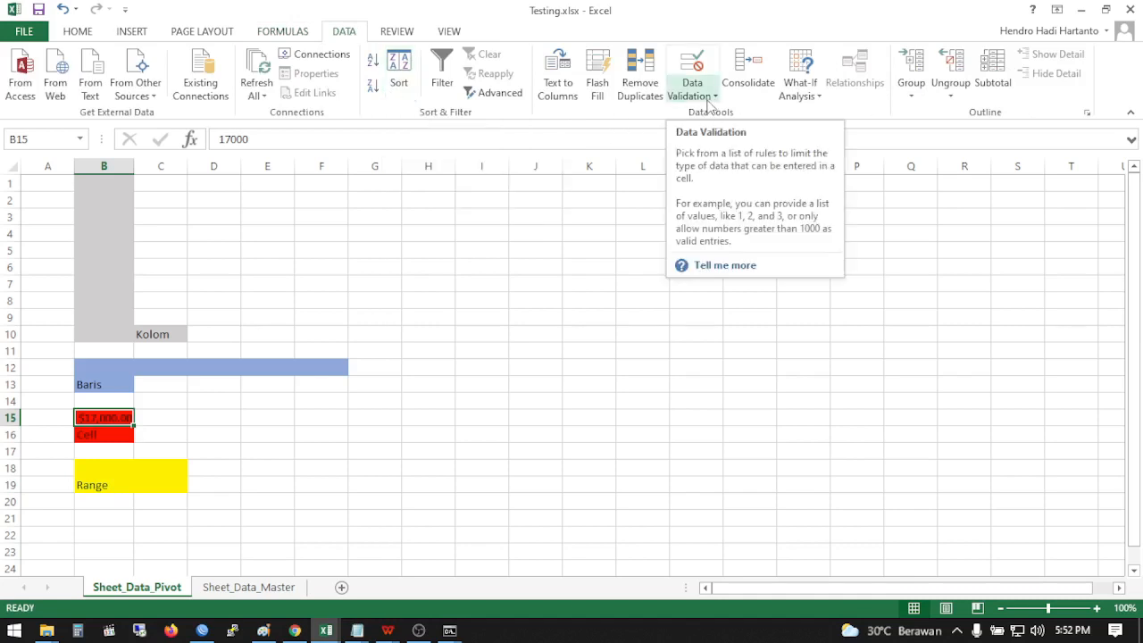
pyautogui.click(403, 36)
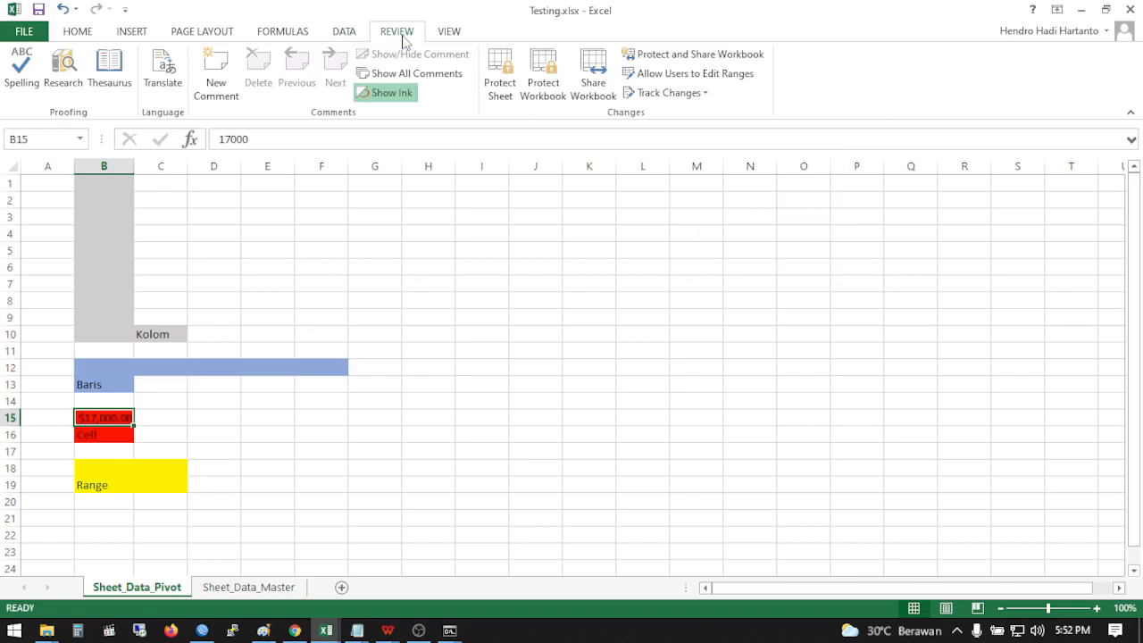
pyautogui.click(451, 34)
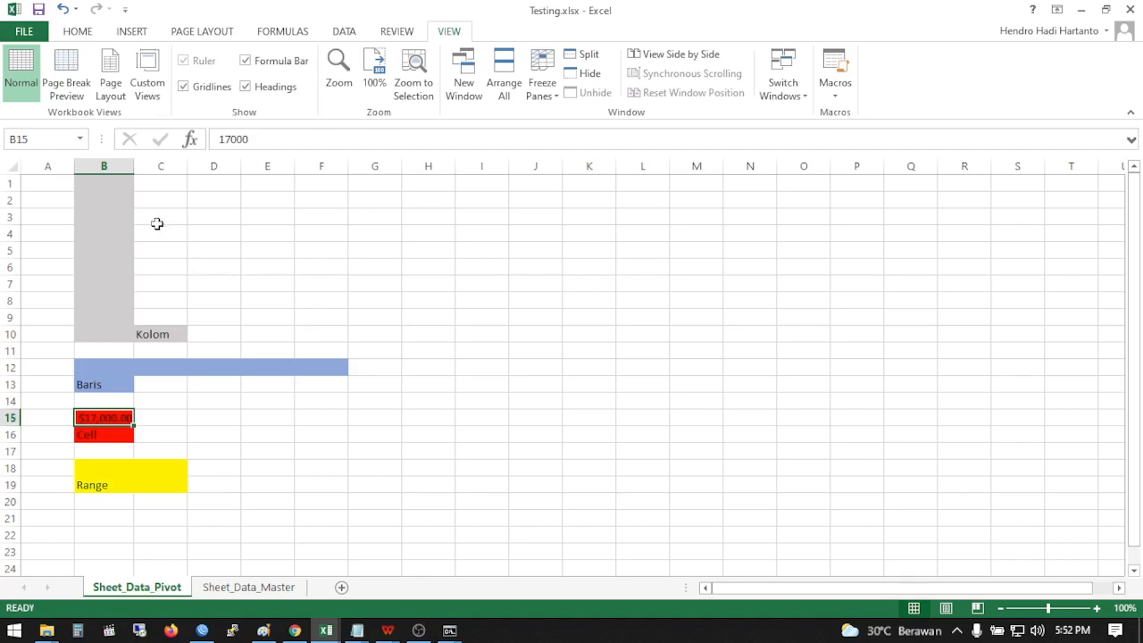
# Check the Freeze Panes options without applying one, and select row 1 to point out the top row
pyautogui.click(552, 98)
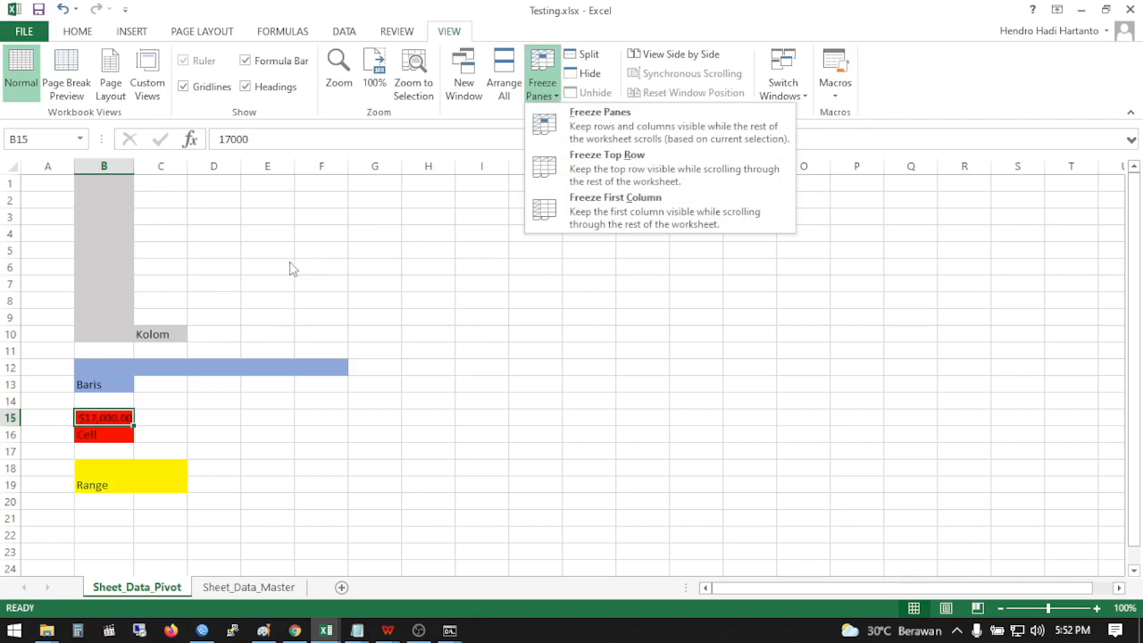
pyautogui.scroll(-2, 291, 265)
pyautogui.scroll(2, 289, 258)
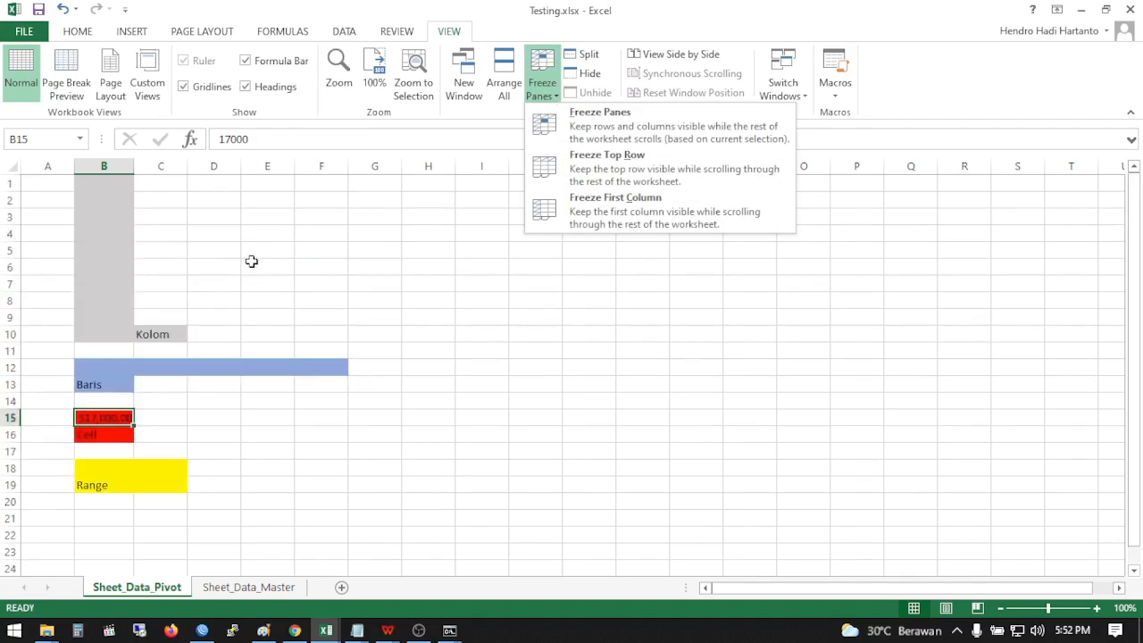
pyautogui.click(5, 183)
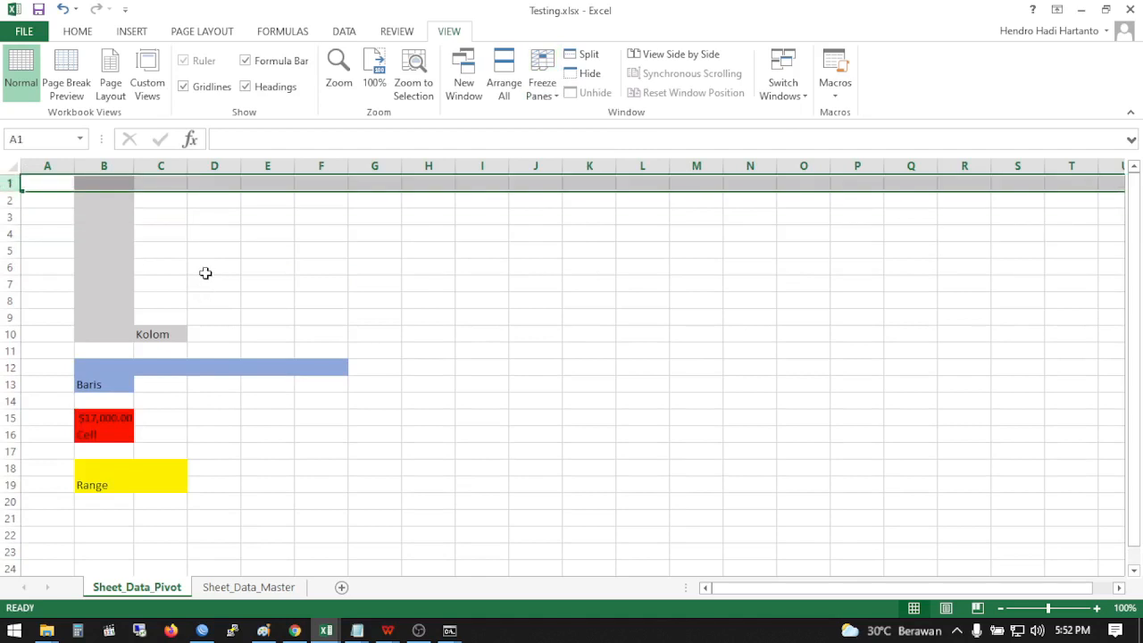
pyautogui.scroll(-2, 205, 270)
pyautogui.scroll(2, 204, 272)
pyautogui.click(118, 234)
pyautogui.click(103, 301)
pyautogui.click(104, 351)
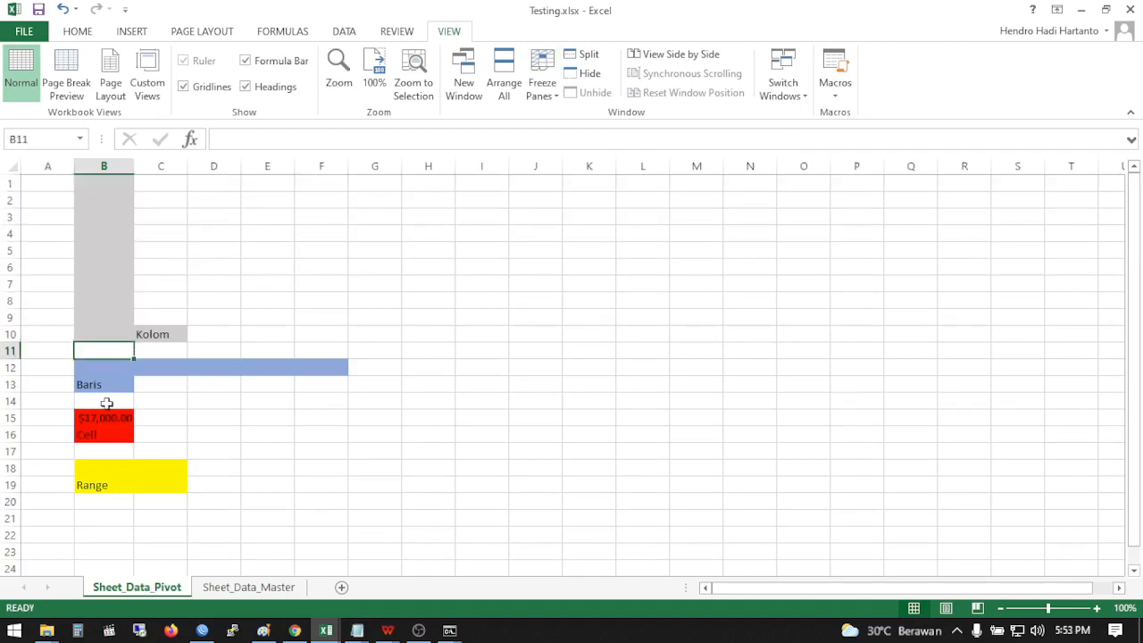
pyautogui.click(107, 404)
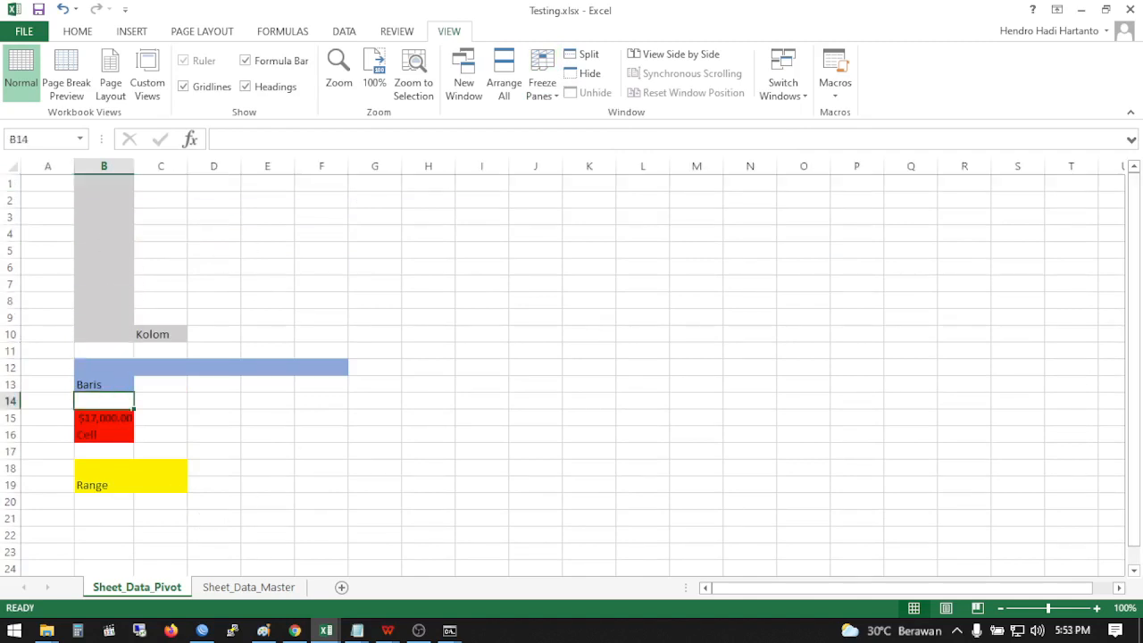